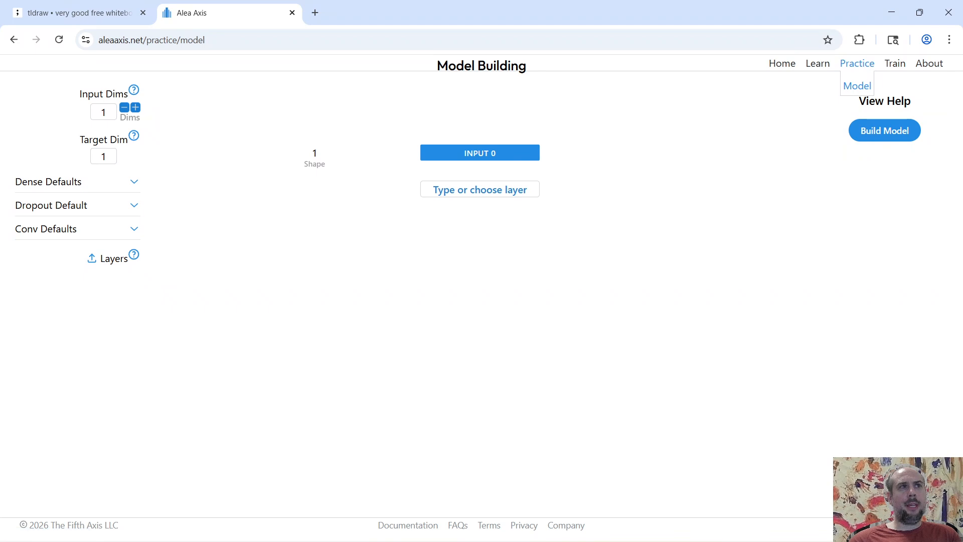
- Define three input dimensions of 28, 28 and 1, and set the target dimension to 64
left_click(136, 108)
left_click(135, 108)
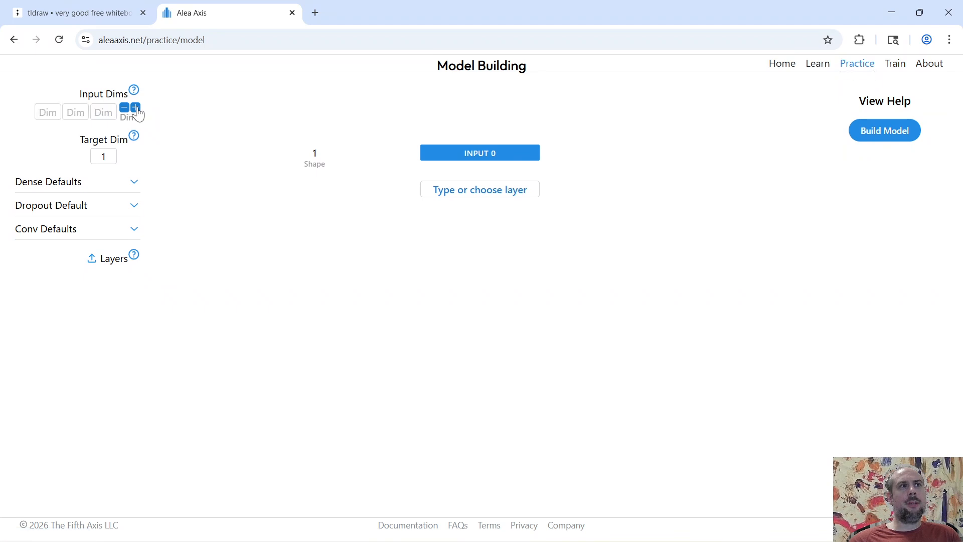
left_click(47, 112)
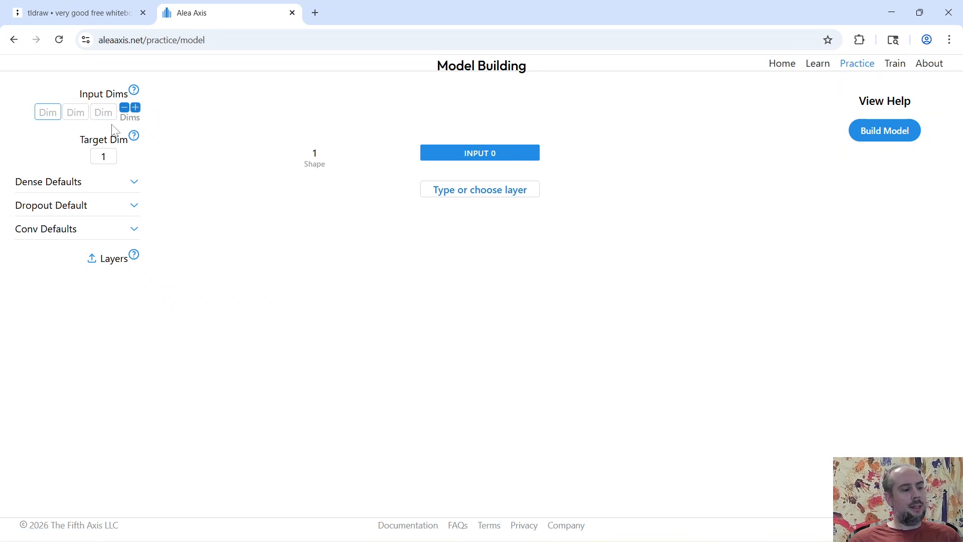
type("28")
key("Tab")
type("28")
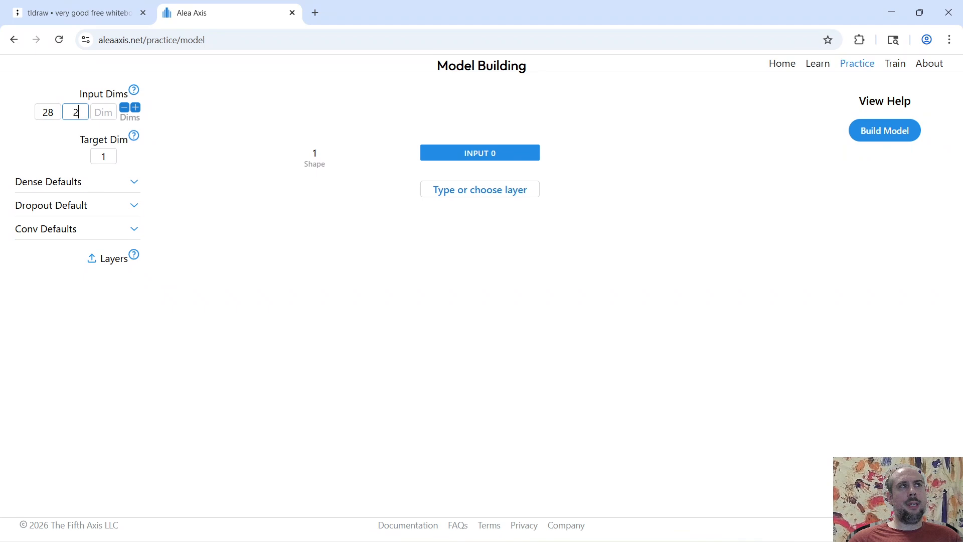
key("Tab")
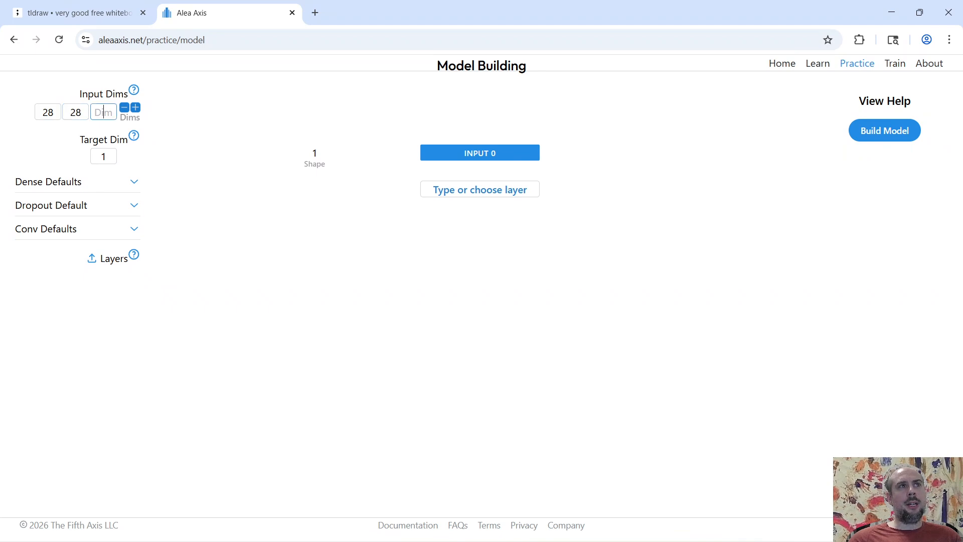
type("1")
key("Tab")
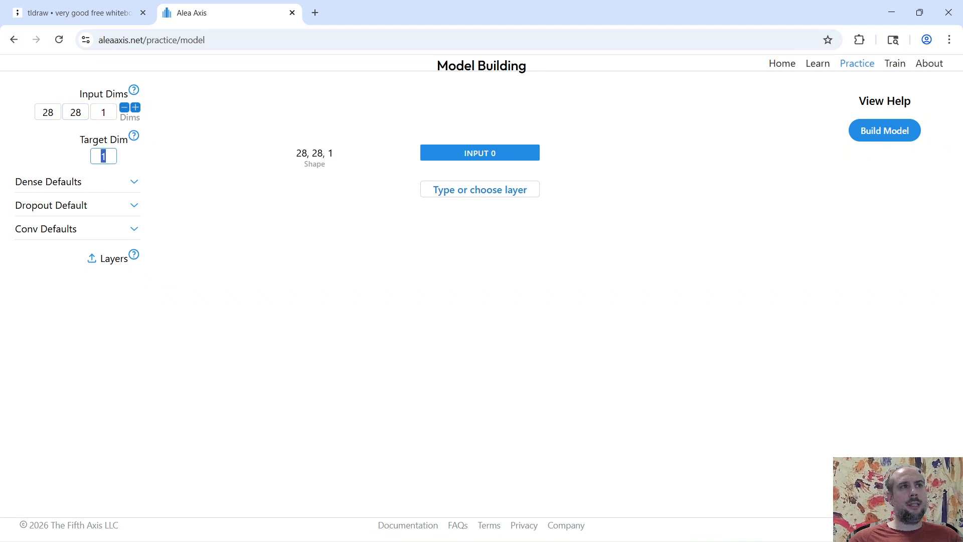
type("64")
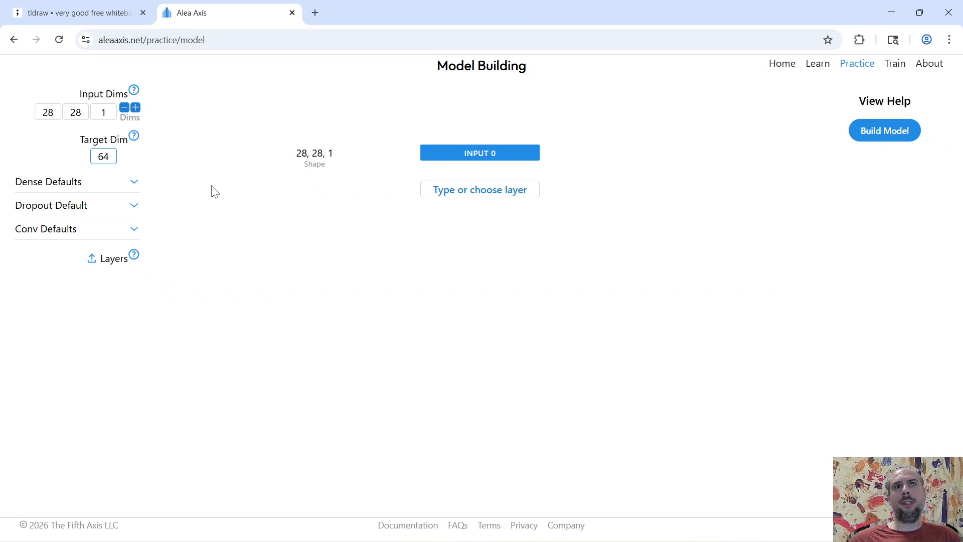
left_click(230, 203)
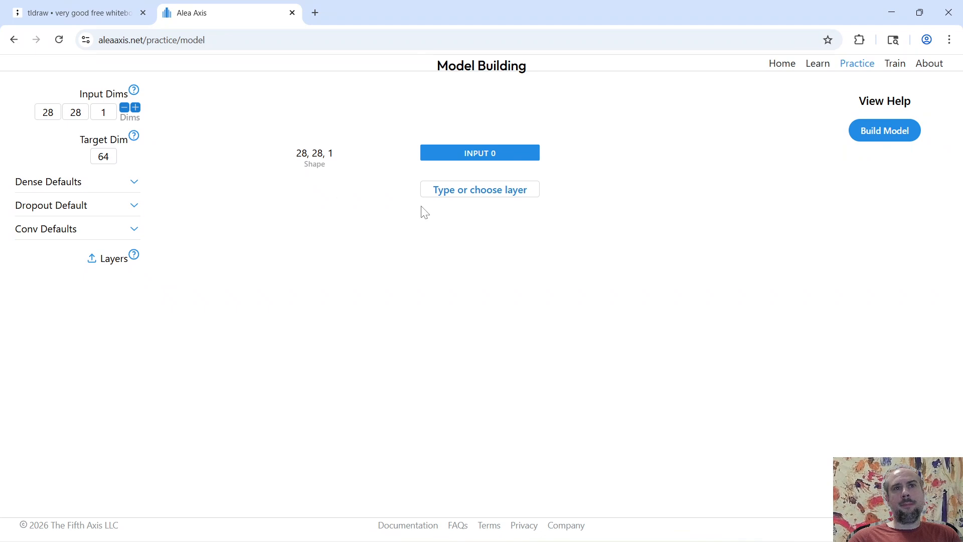
- Add a Conv2D layer with kernel 28 and stride 1 after the input, followed by a Flatten layer
left_click(441, 190)
scroll(474, 268, "down", 2)
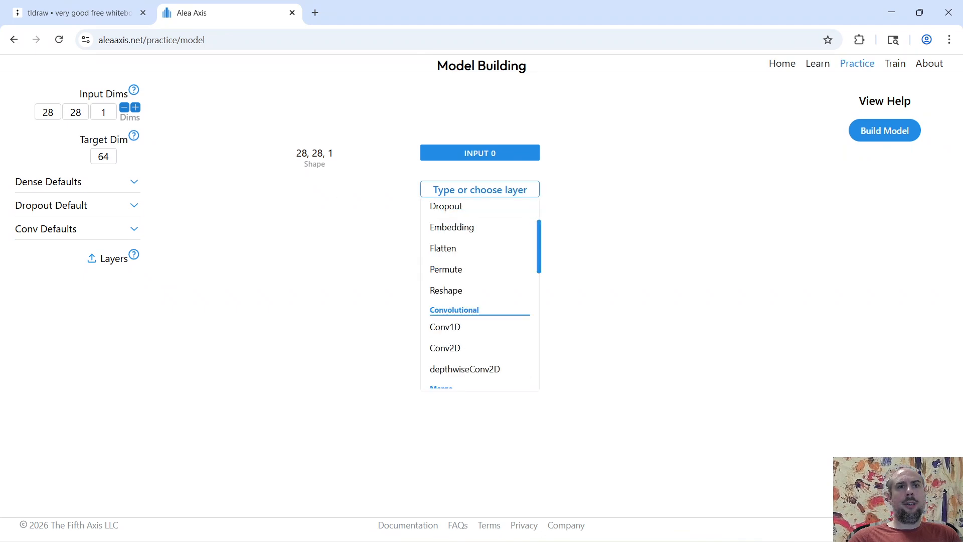
left_click(469, 347)
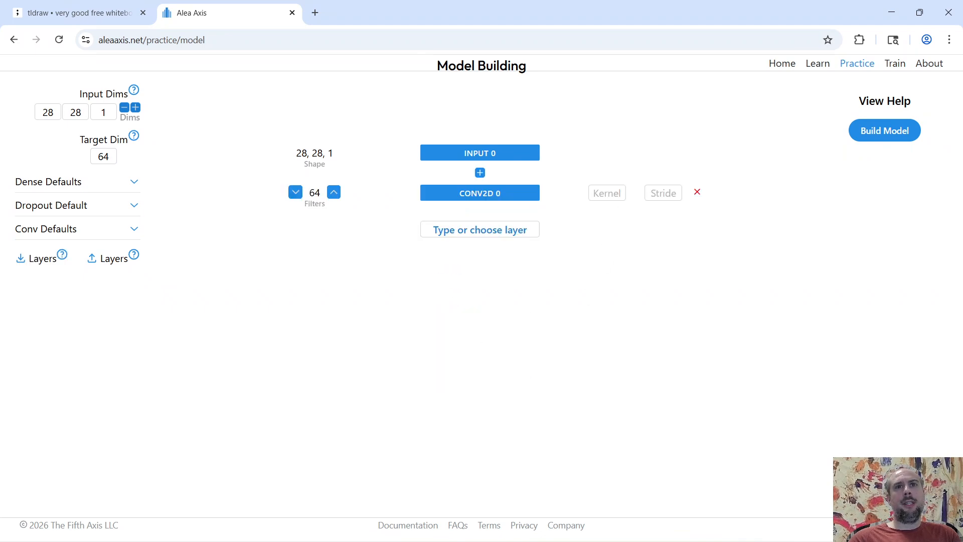
left_click(607, 193)
type("28")
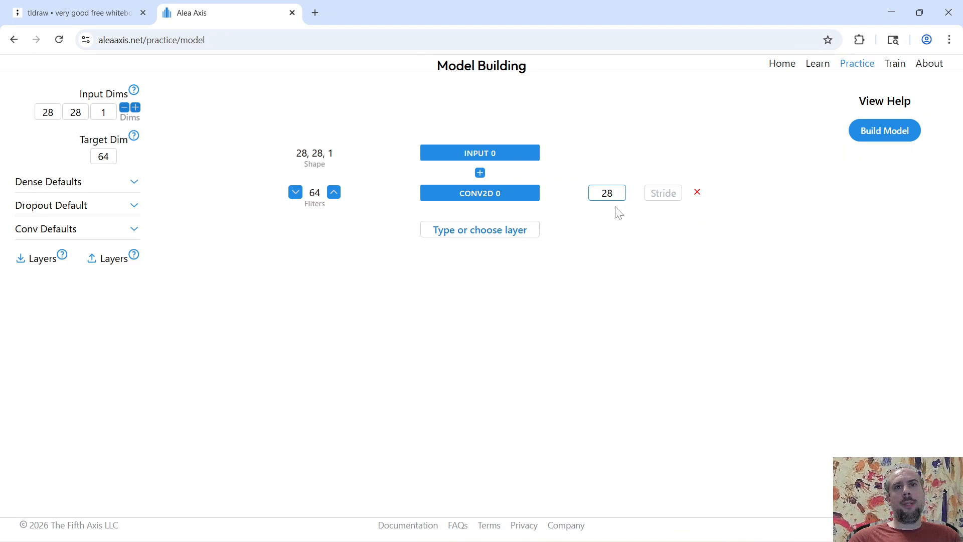
key("Tab")
type("1")
left_click(627, 228)
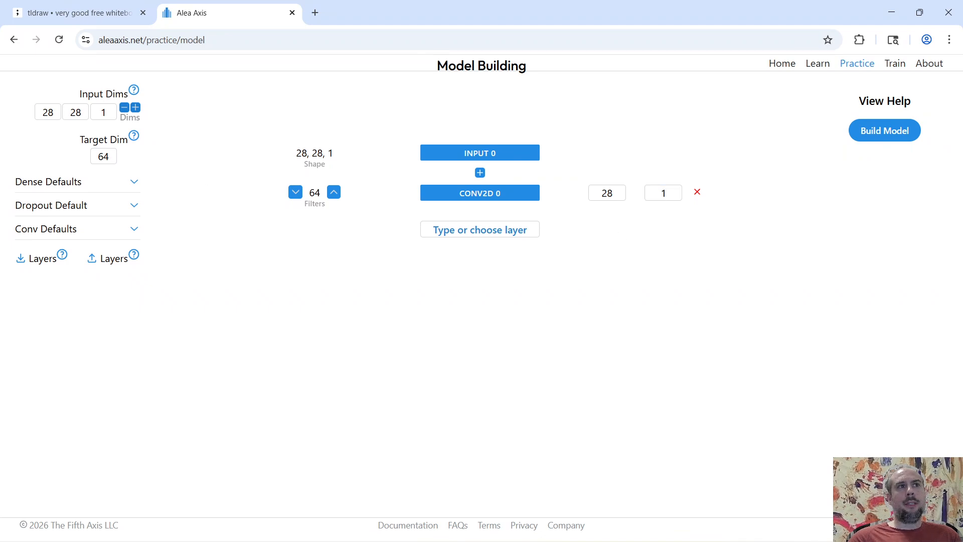
left_click(480, 230)
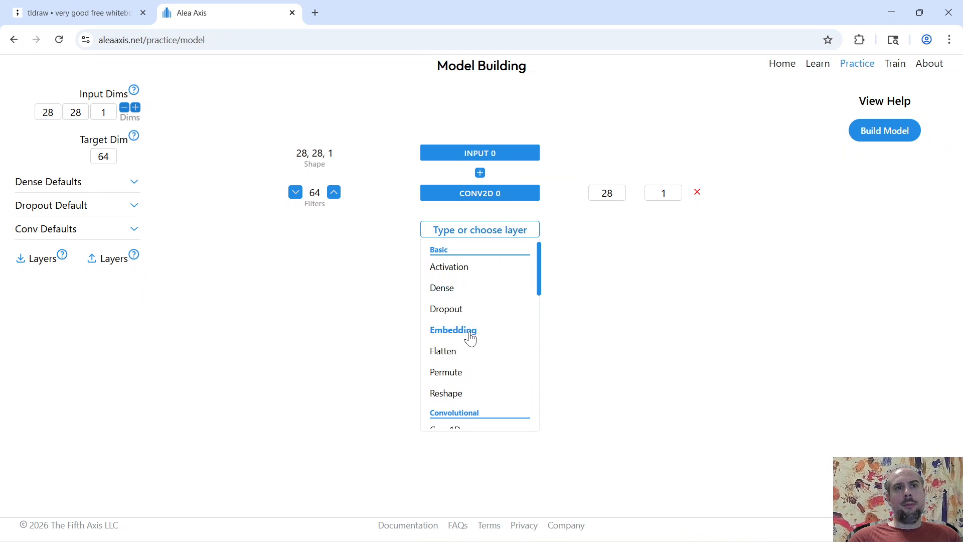
left_click(496, 351)
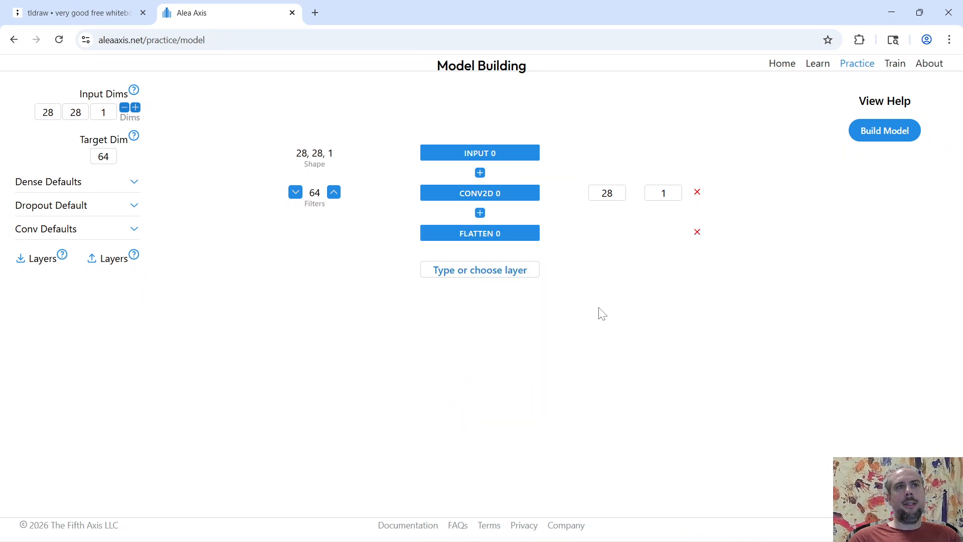
- Build the Conv2D and Flatten model, view its model summary, and return to the layers
left_click(894, 137)
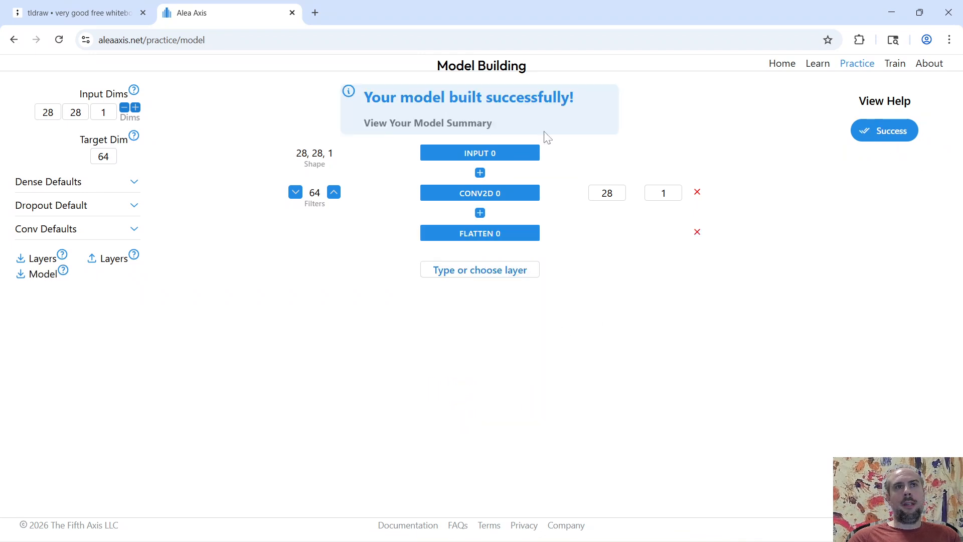
left_click(489, 126)
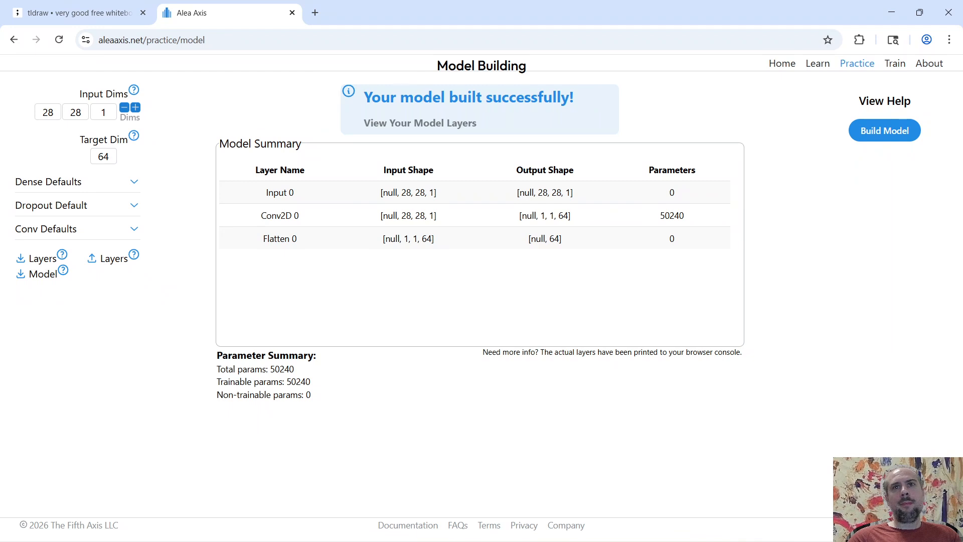
left_click(448, 131)
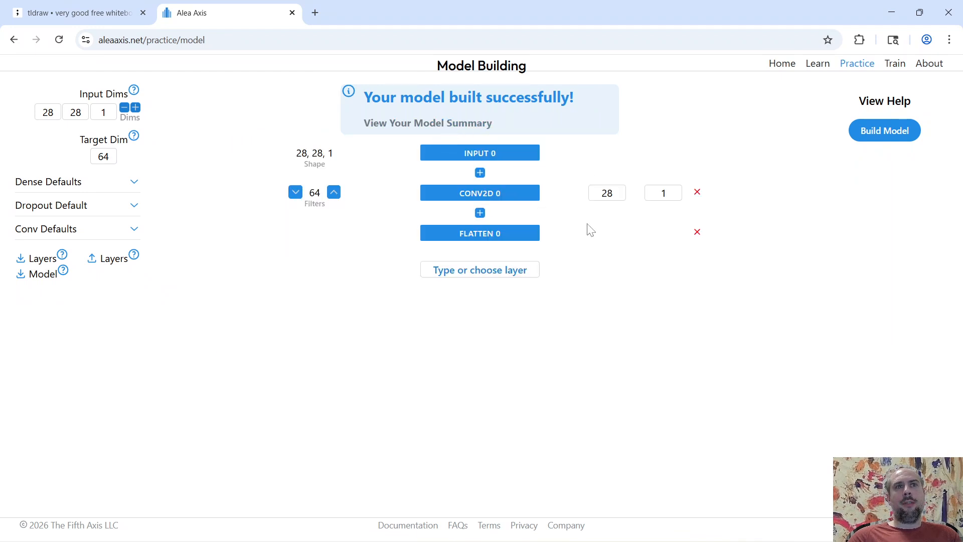
- Remove the Conv2D layer and add a Dense layer with linear activation after the Flatten layer
left_click(699, 195)
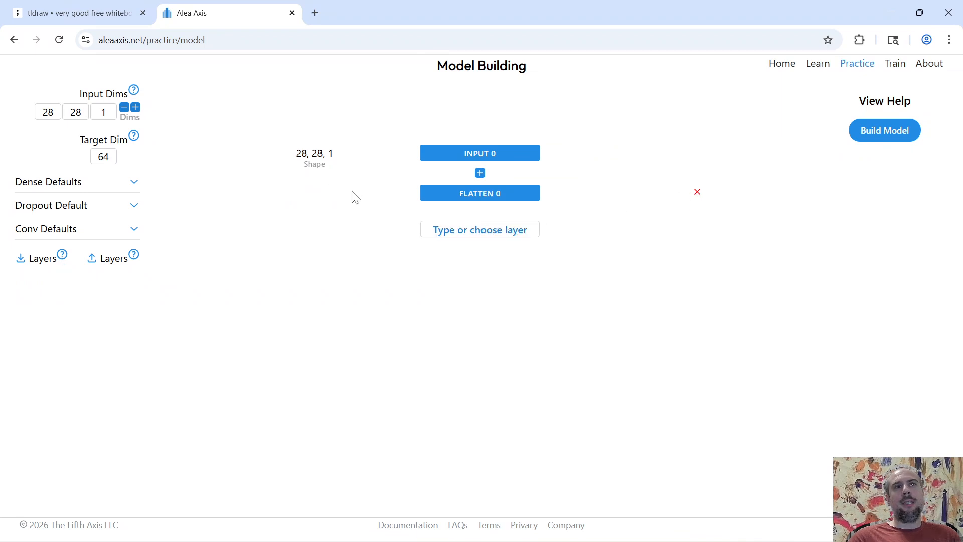
double_click(331, 153)
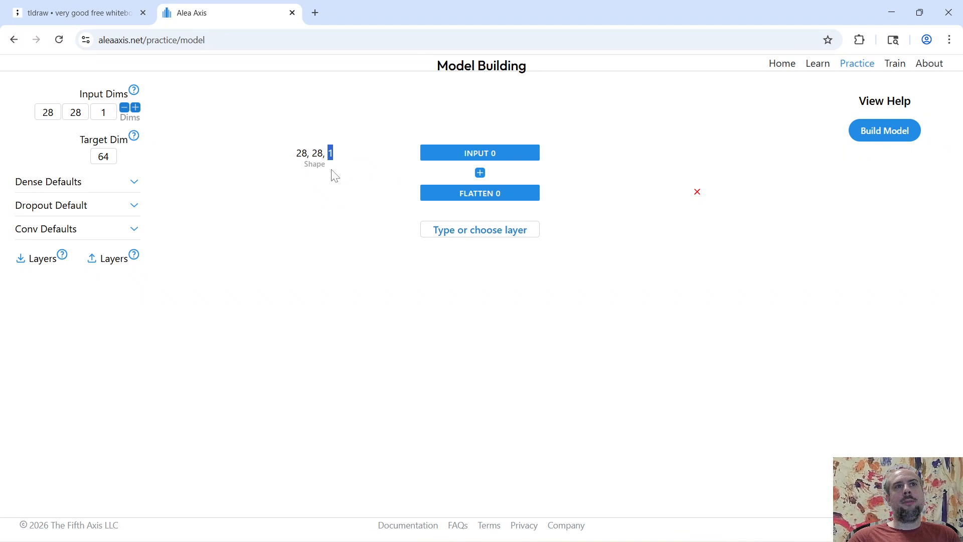
left_click(341, 161)
left_click(472, 230)
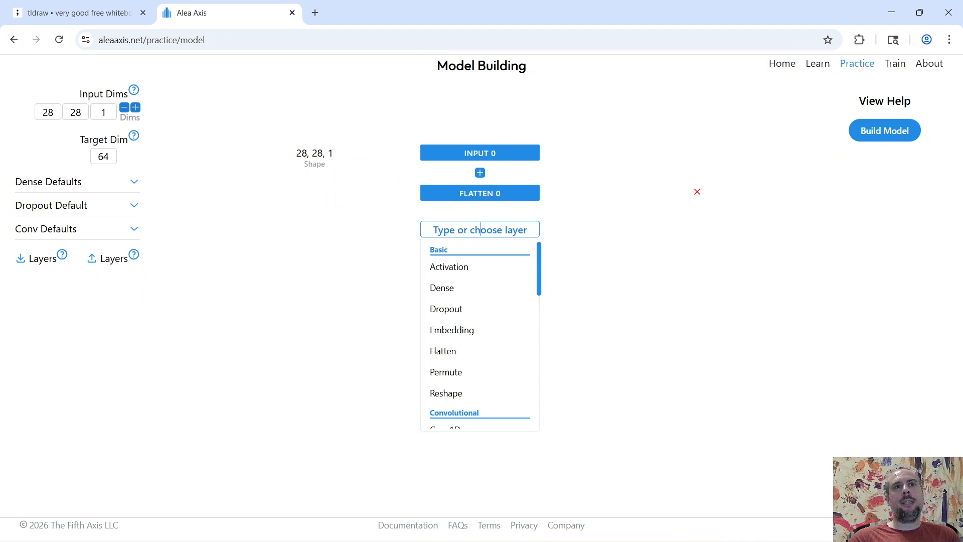
left_click(466, 299)
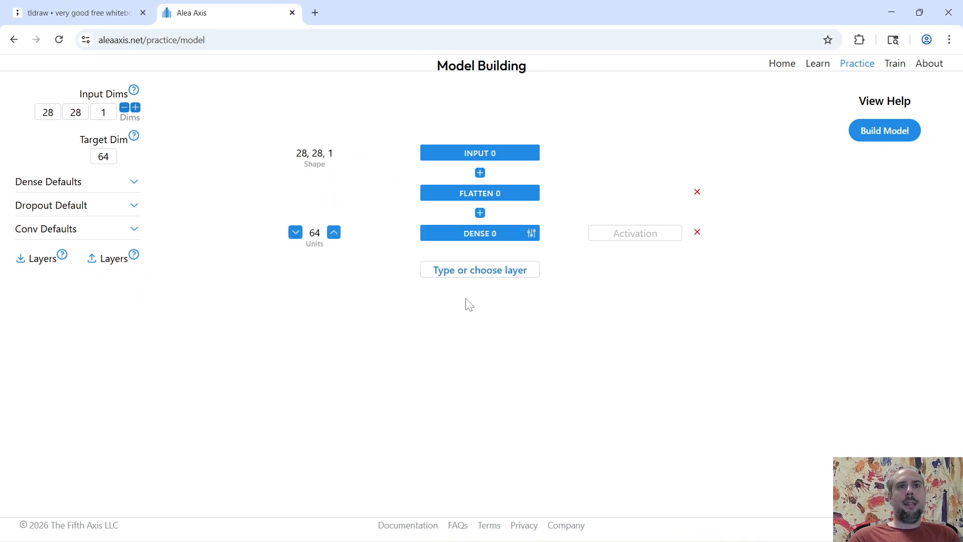
left_click(633, 232)
left_click(635, 276)
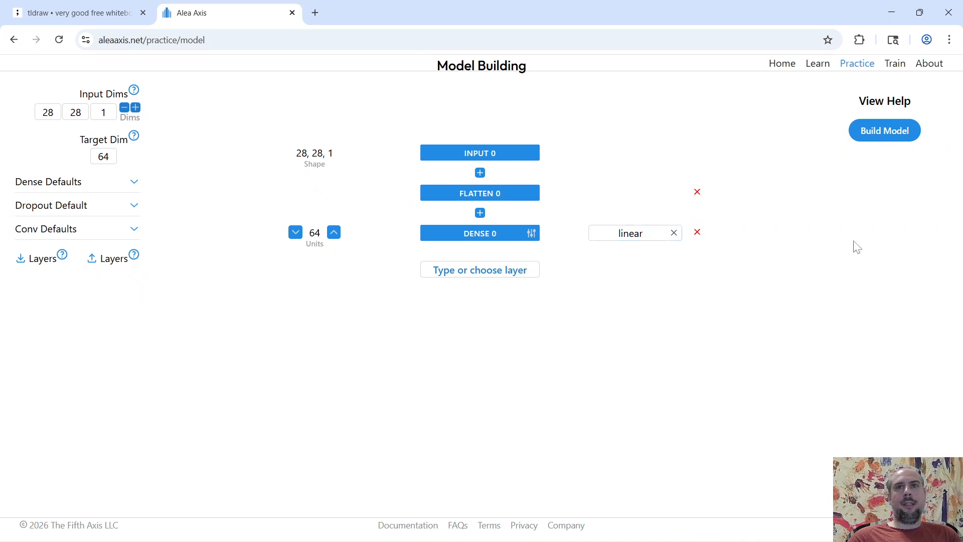
- Build the Flatten and Dense model, examine the Dense layer's parameter count in the summary, and return to the layers
left_click(886, 131)
left_click(463, 132)
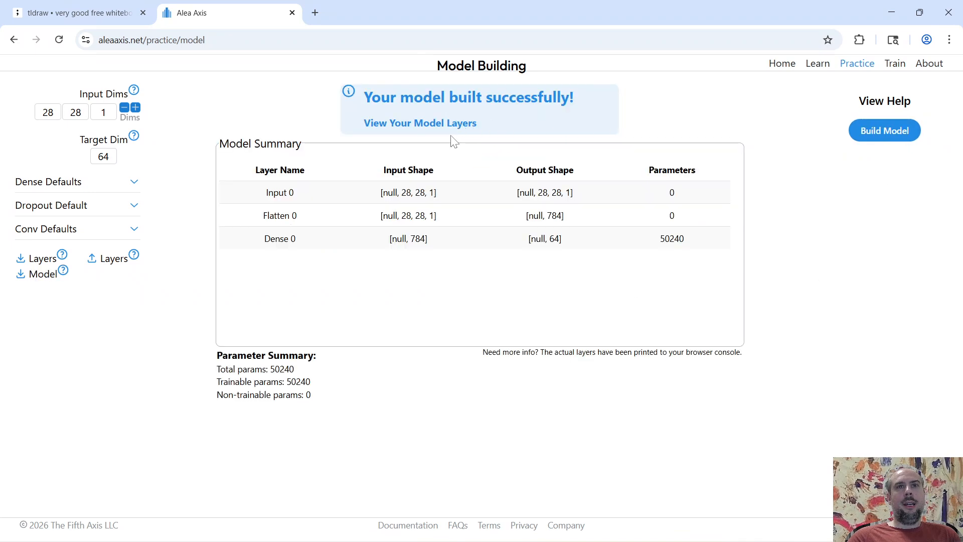
left_click_drag(688, 252, 660, 248)
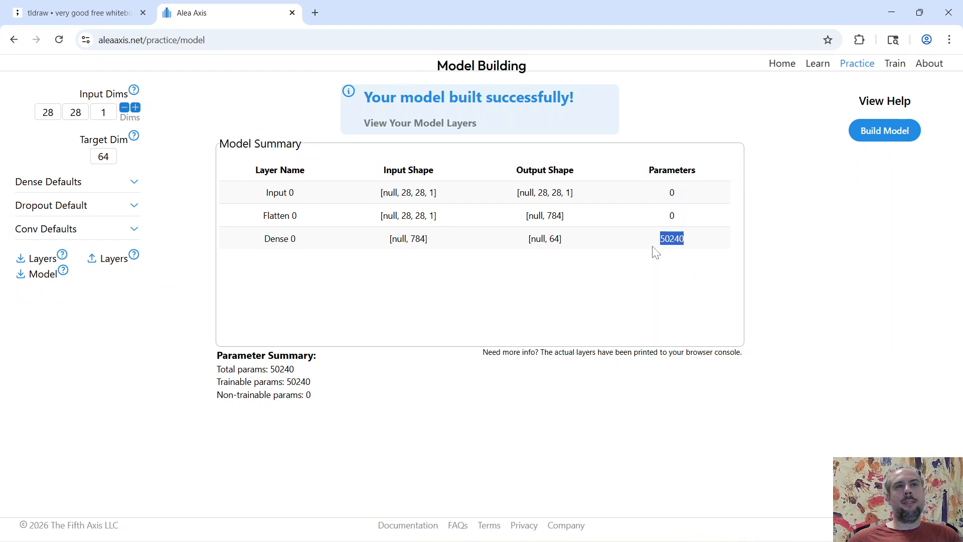
left_click_drag(696, 243, 657, 249)
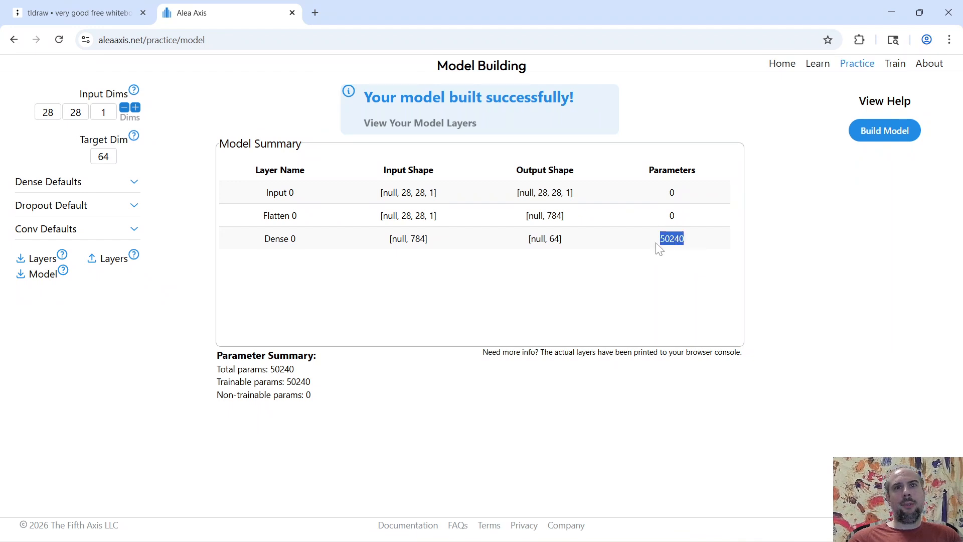
left_click(462, 125)
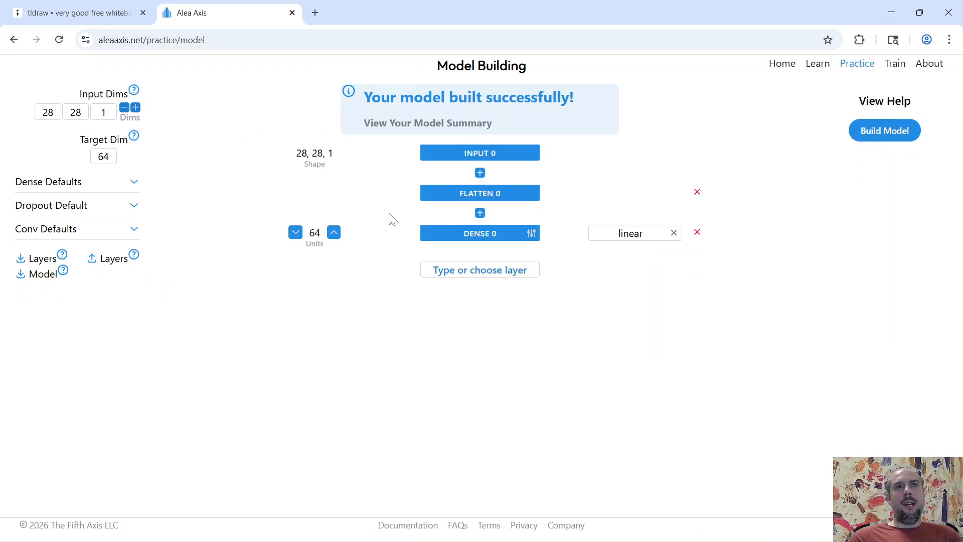
- Remove the Flatten and Dense layers and add a Conv2D layer directly after the input
left_click(698, 192)
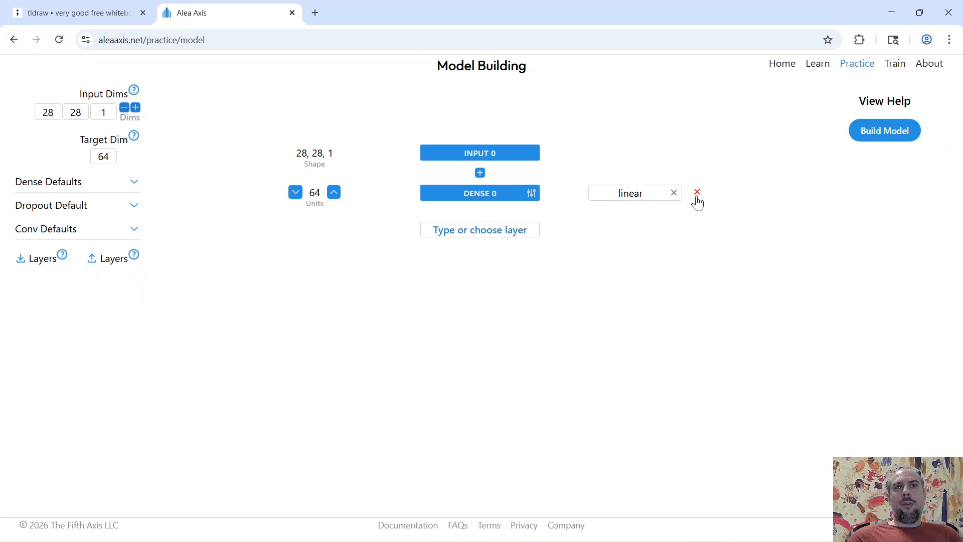
left_click(697, 195)
left_click(494, 191)
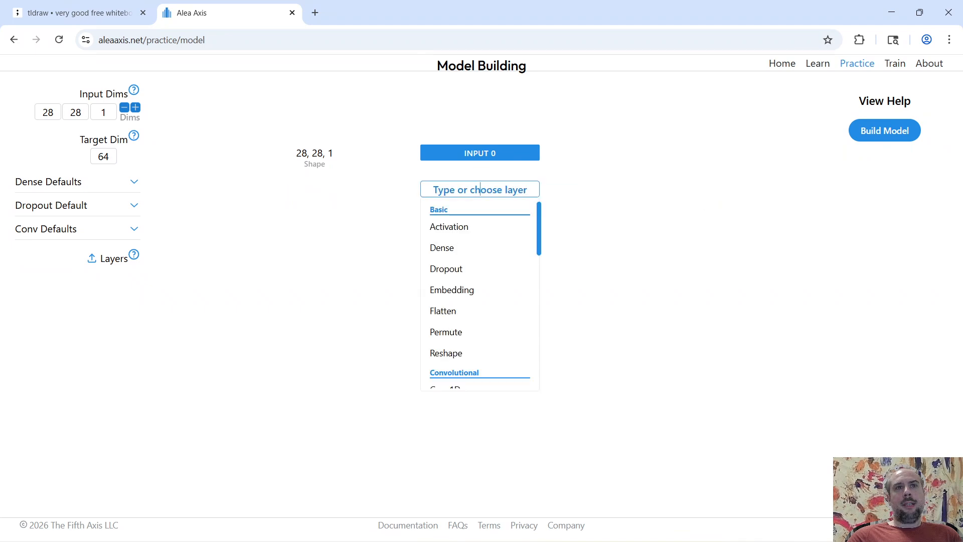
scroll(486, 273, "down", 1)
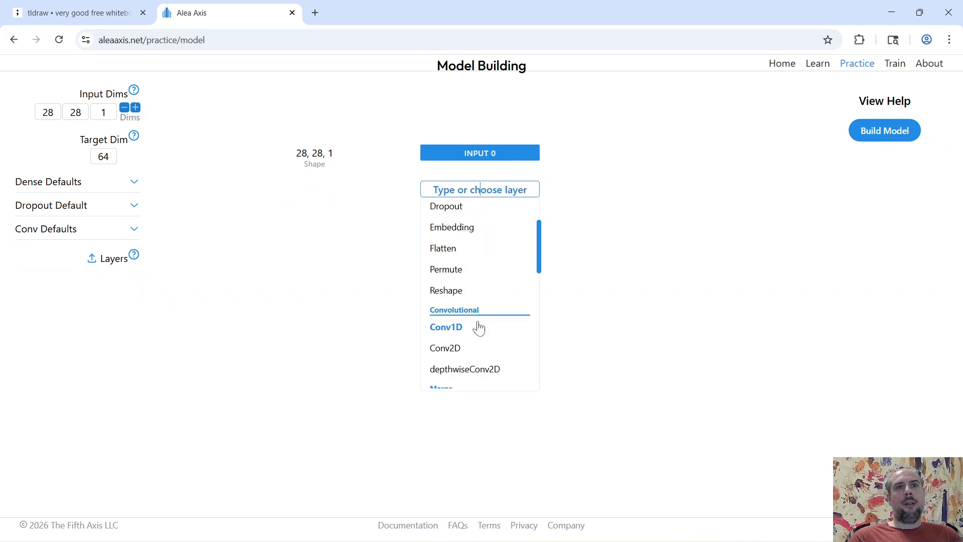
left_click(446, 348)
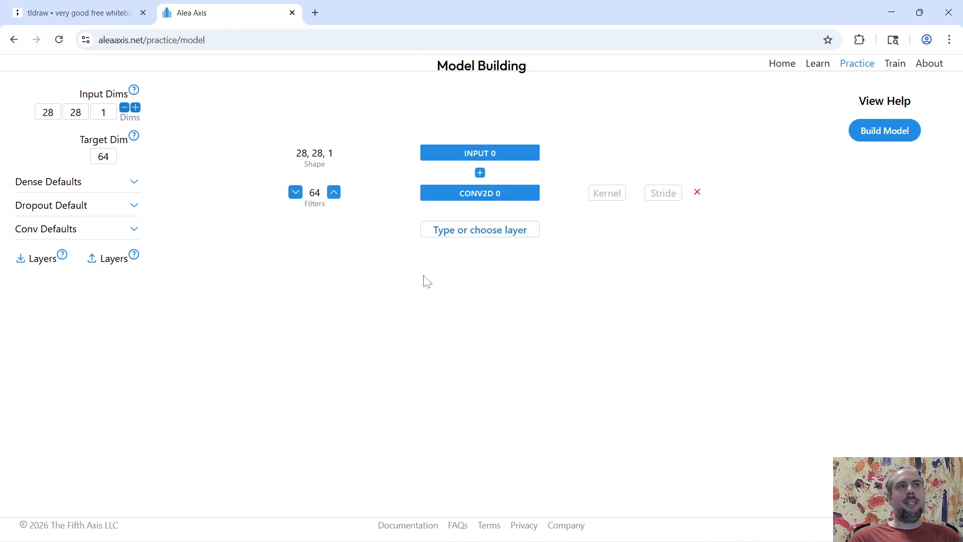
- Set both the kernel and the stride of the Conv2D layer to 1
double_click(330, 153)
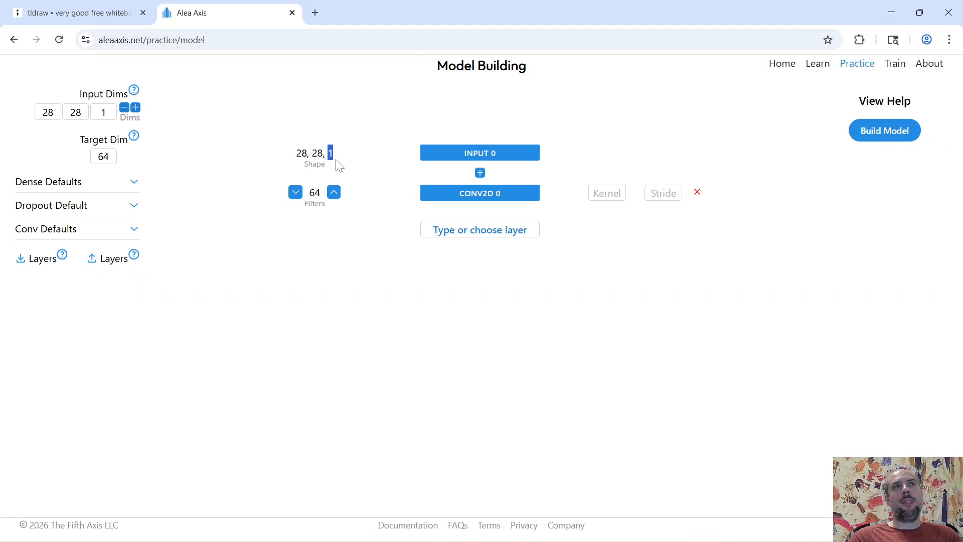
left_click(631, 280)
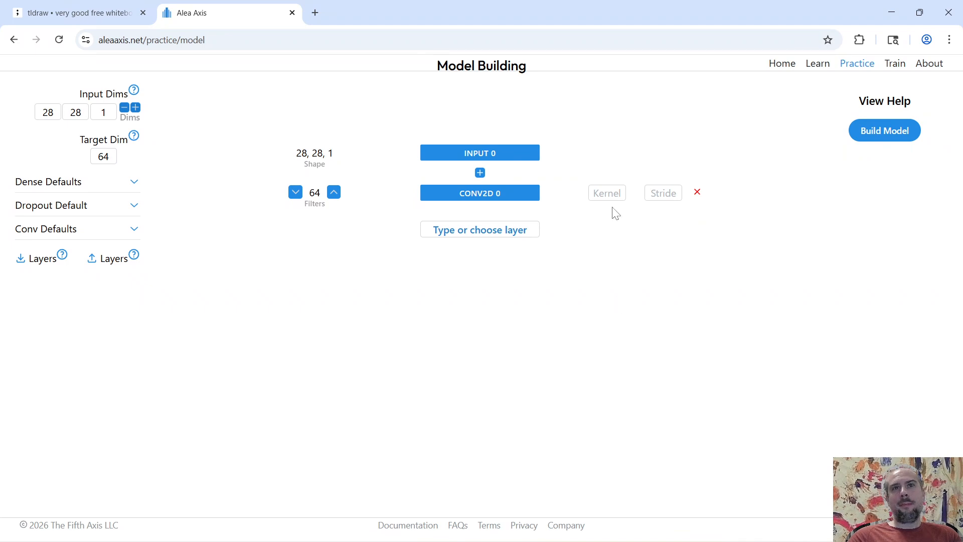
left_click(608, 193)
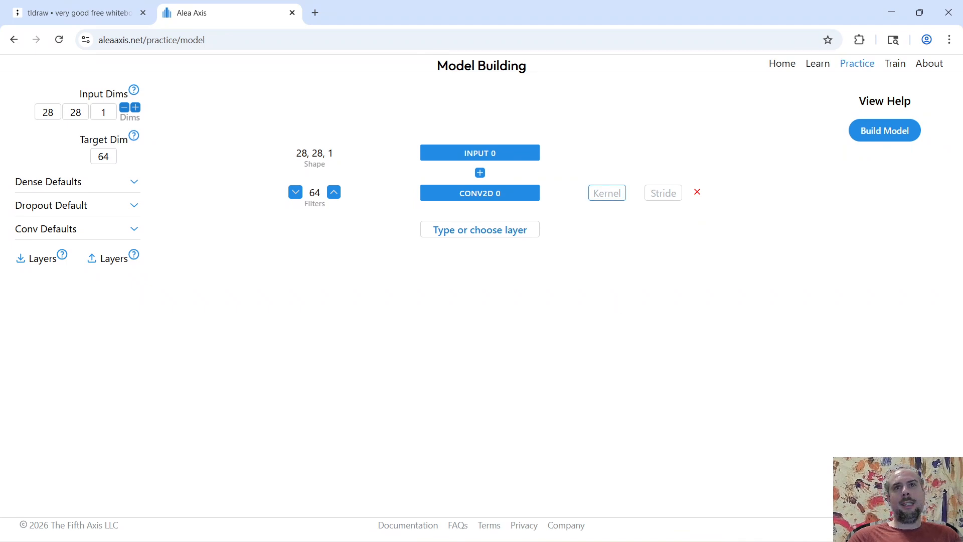
type("1")
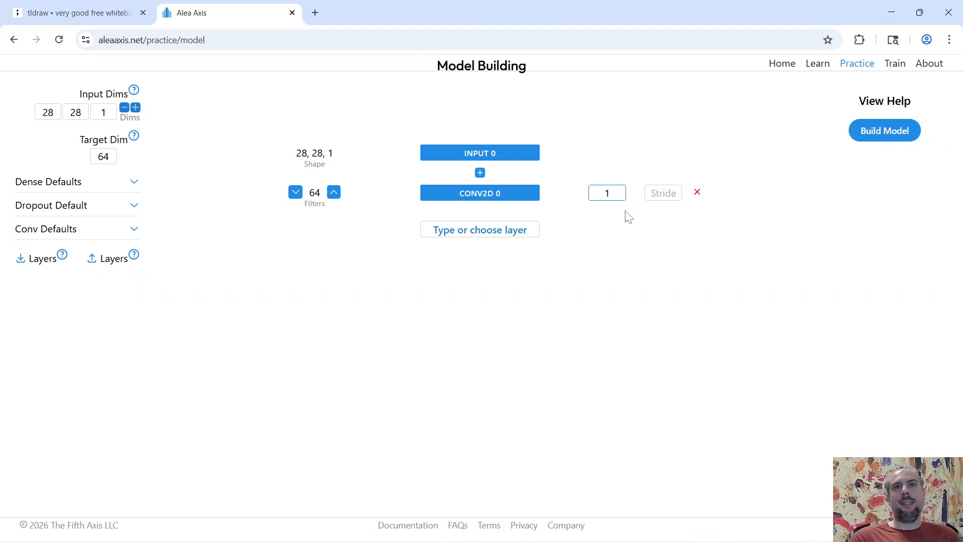
key("ctrl+a")
key("Tab")
type("1")
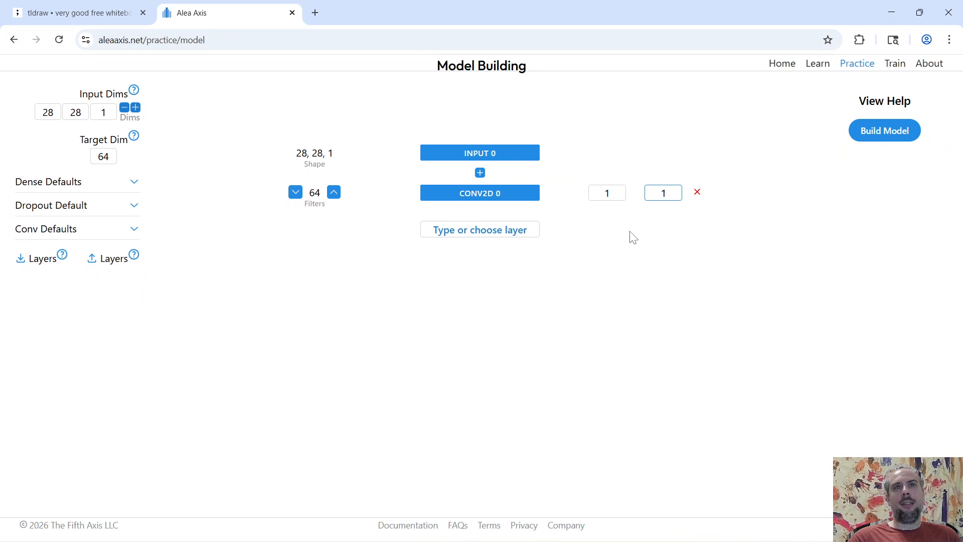
- Add a globalAveragePooling2d layer after the Conv2D layer
key("Tab")
key("Tab")
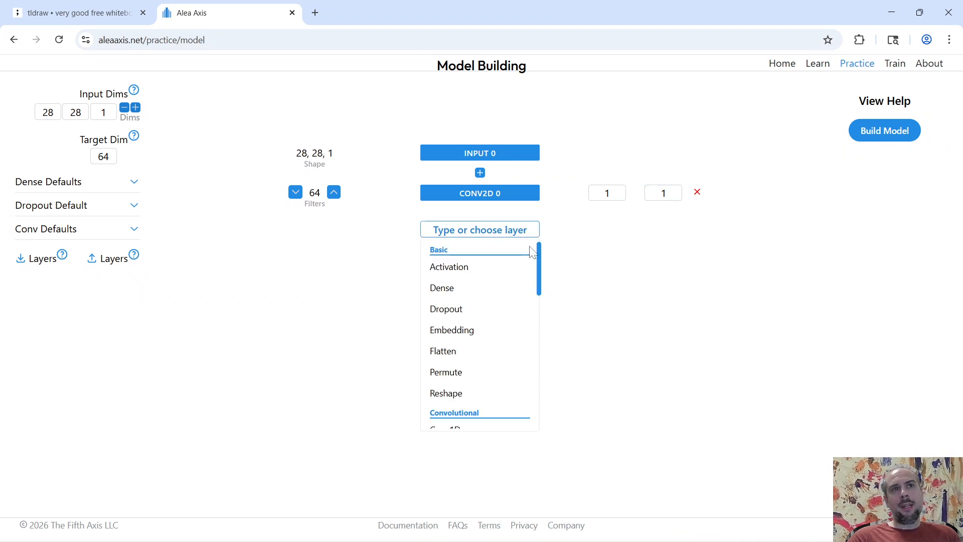
left_click(396, 281)
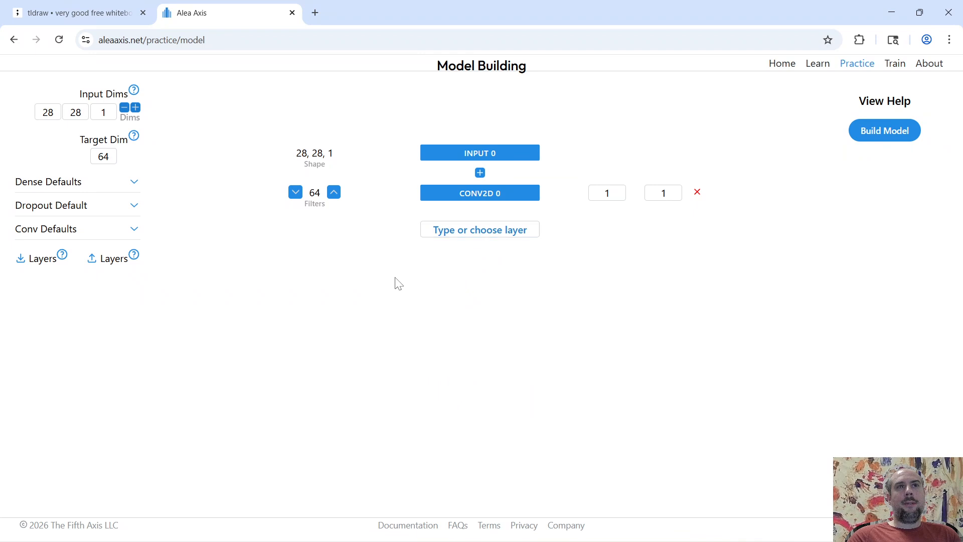
left_click(480, 230)
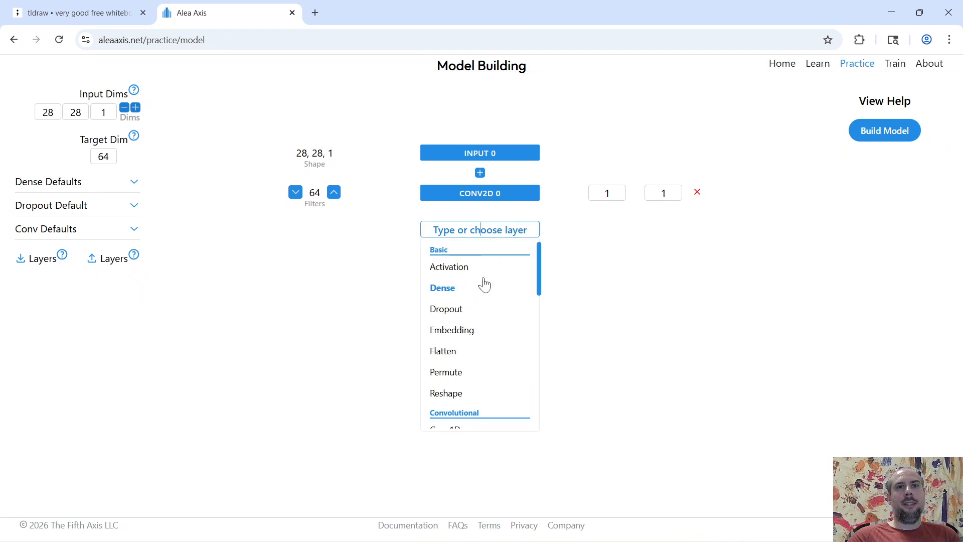
scroll(484, 284, "down", 1)
scroll(484, 286, "down", 5)
scroll(484, 287, "down", 3)
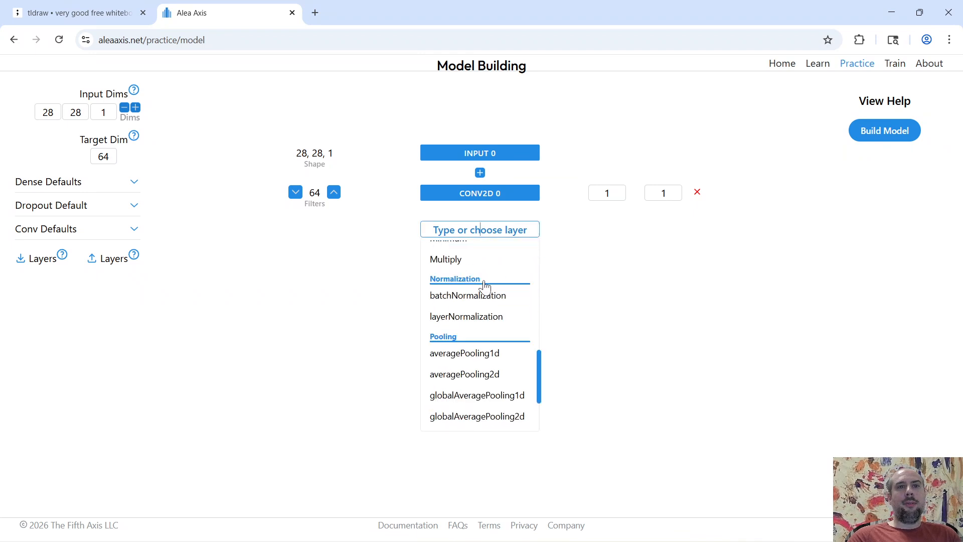
left_click(497, 367)
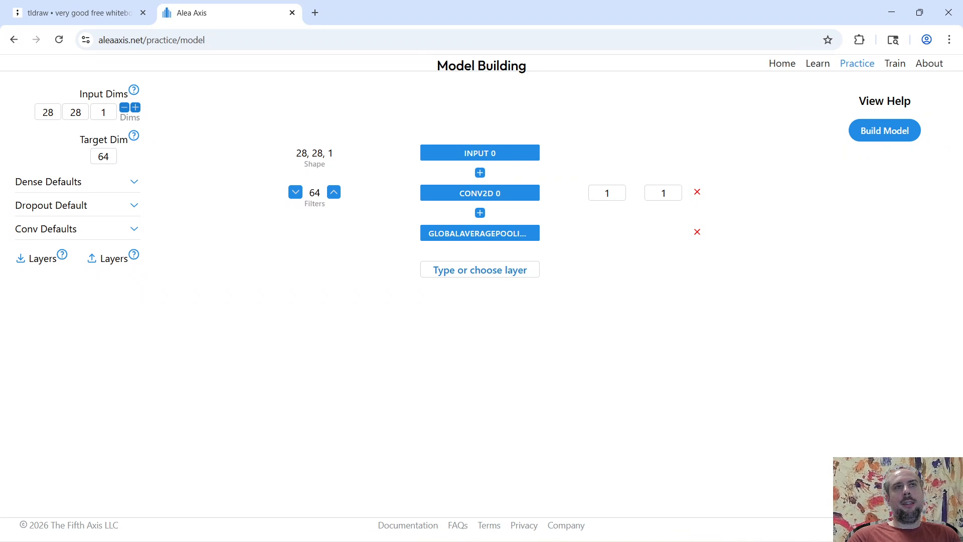
- Build the Conv2D and pooling model, examine the Conv2D layer's parameter count in the summary, and return to the layers
left_click(885, 133)
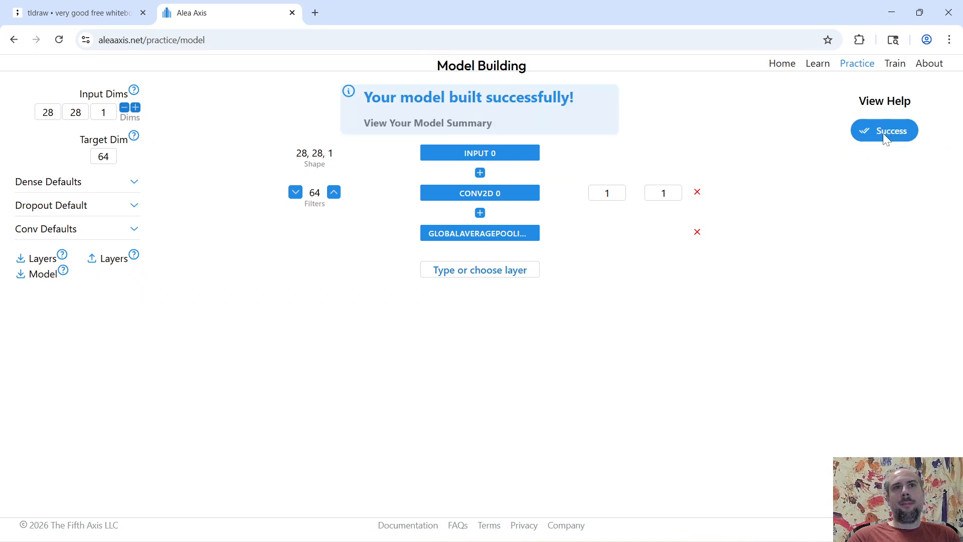
left_click(491, 125)
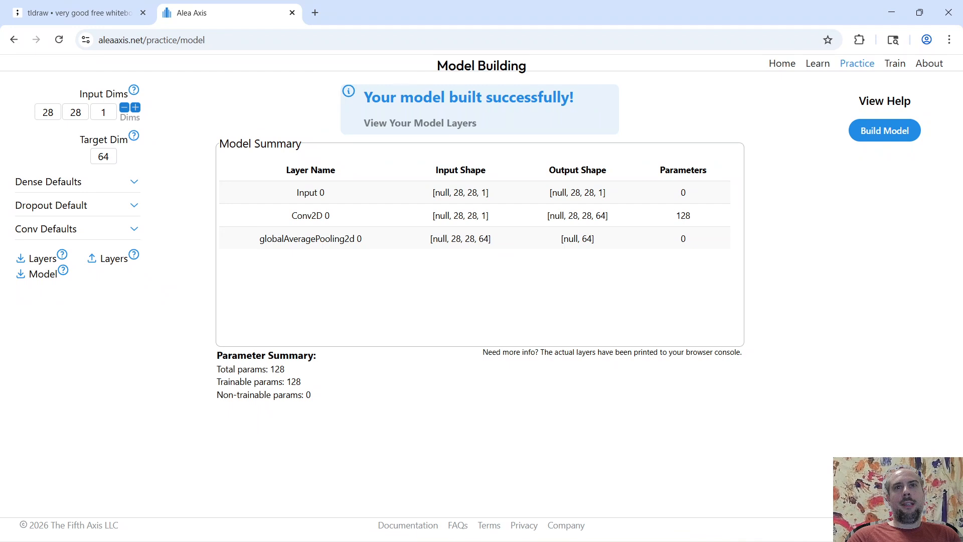
double_click(683, 216)
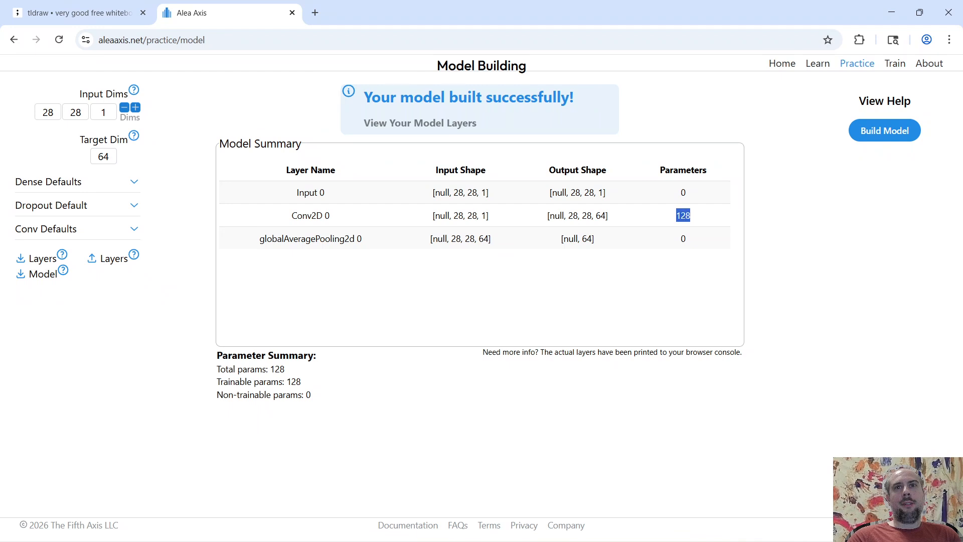
left_click(480, 131)
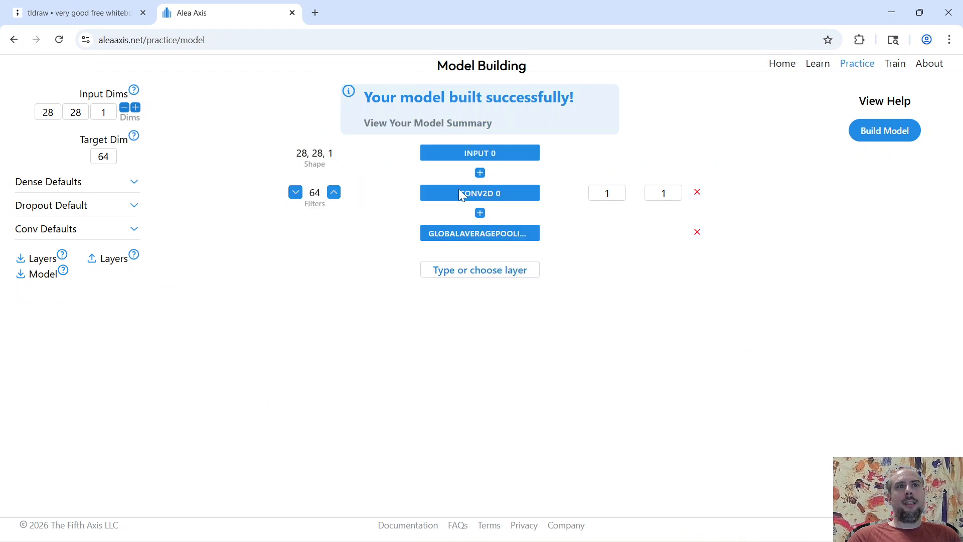
- Replace the Conv2D layer with a Dense layer using linear activation, placed between the input and the pooling layer
left_click(697, 194)
left_click(480, 172)
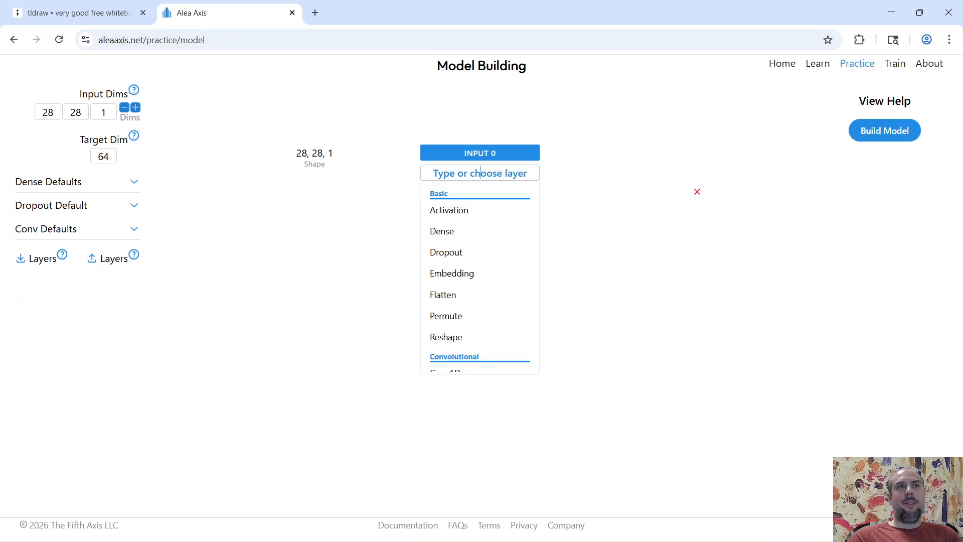
left_click(460, 232)
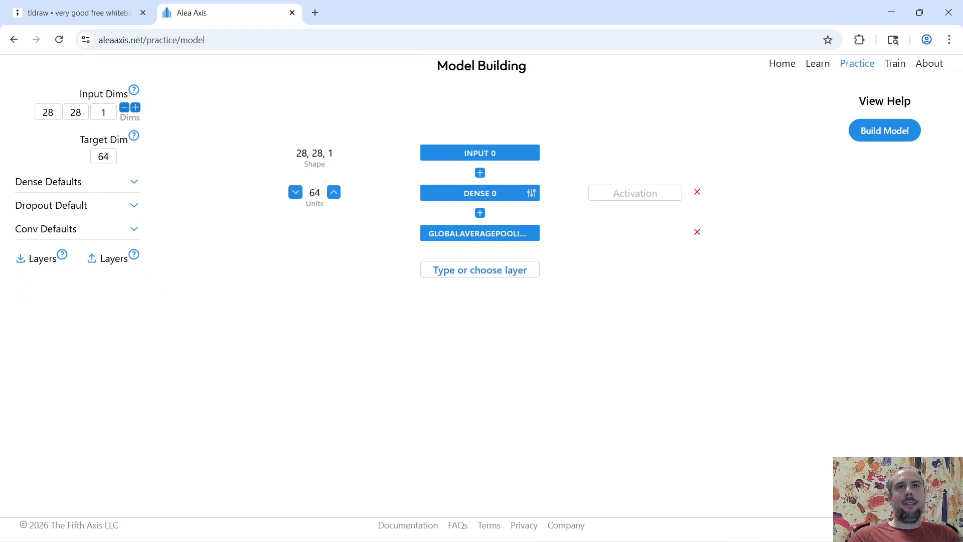
left_click(633, 193)
left_click(622, 236)
- Build the Dense and pooling model, examine the Dense layer's parameter count in the summary, and return to the layers
left_click(859, 131)
left_click(481, 125)
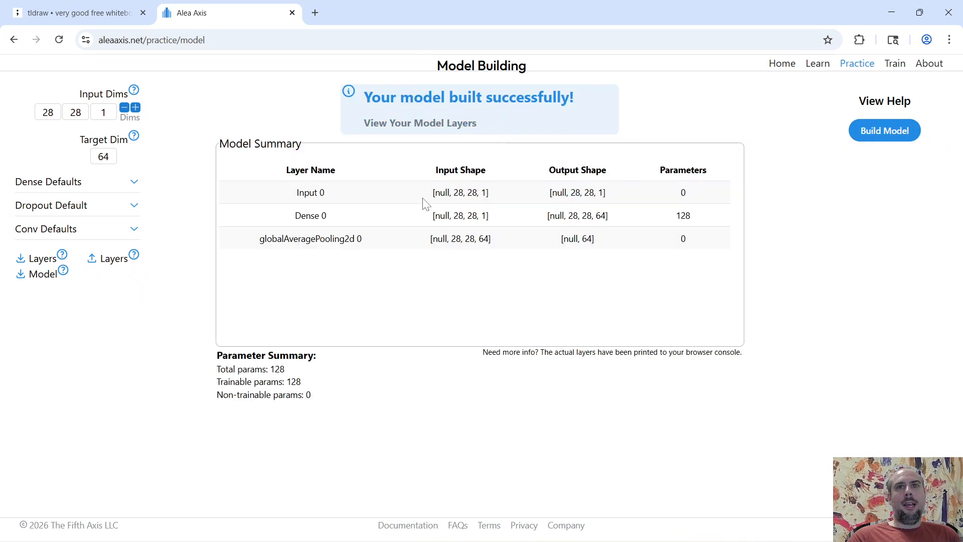
double_click(683, 216)
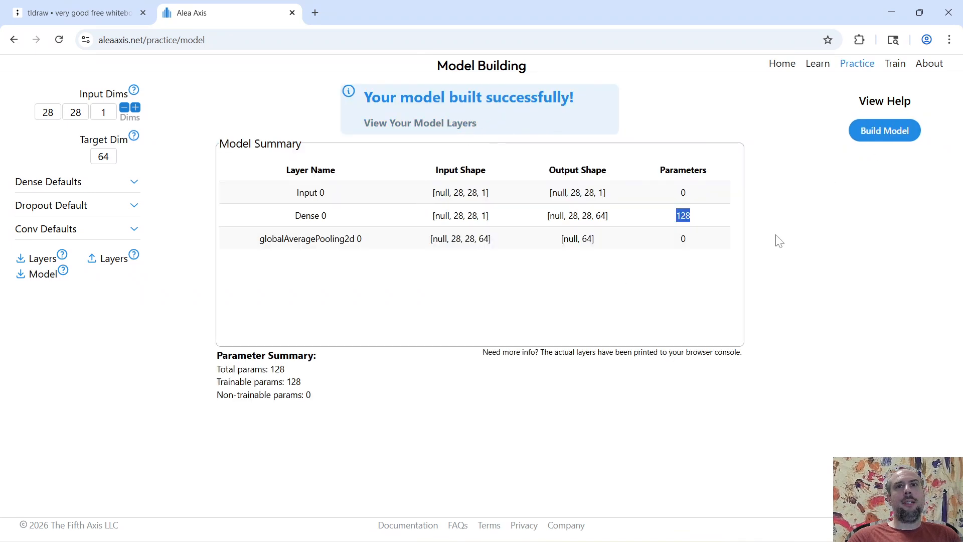
left_click(421, 123)
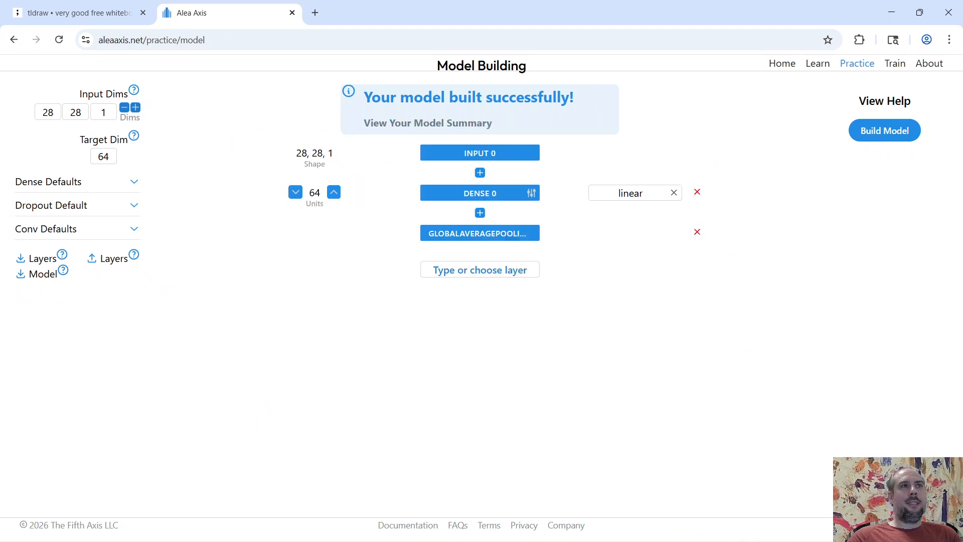
- Reduce the input to a single dimension of 10 and set the target dimension to 1
left_click(125, 109)
left_click(124, 109)
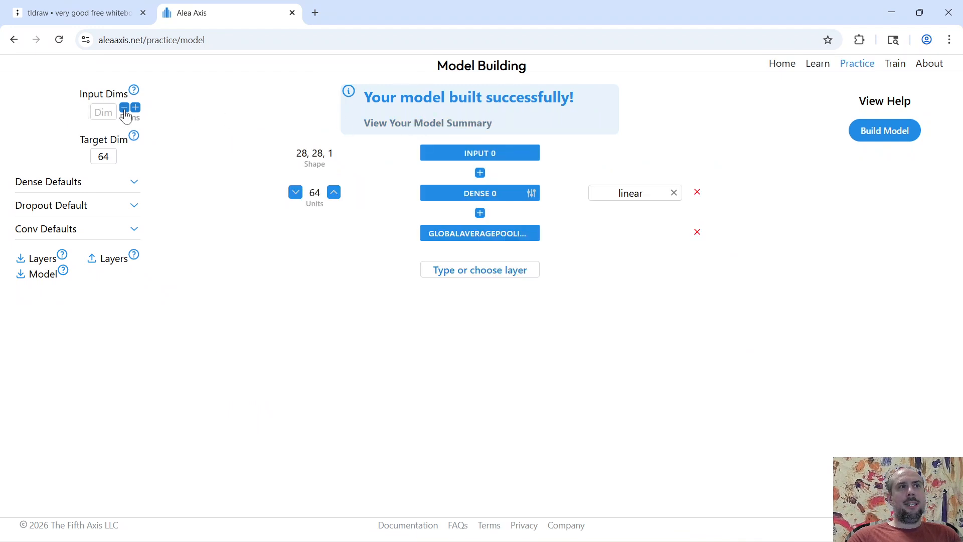
left_click(104, 112)
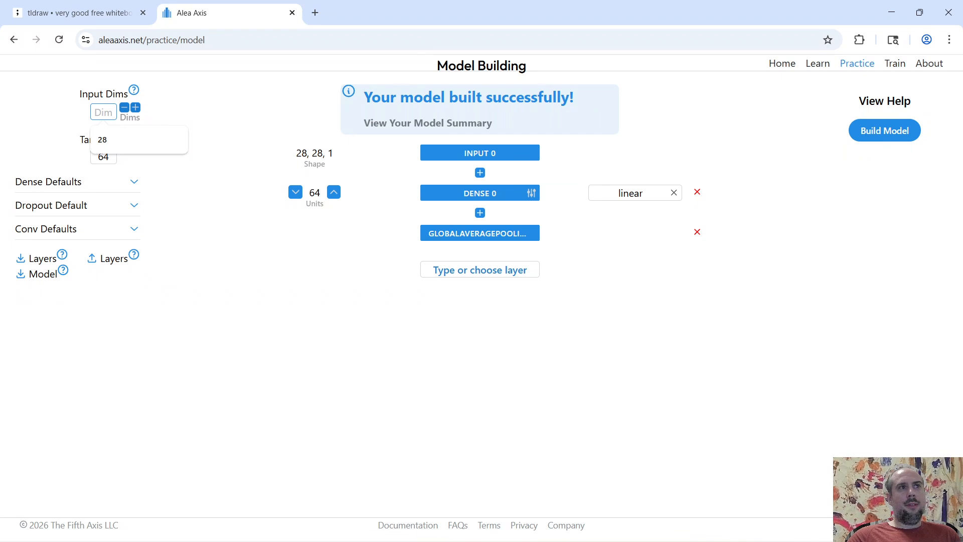
type("10")
double_click(103, 156)
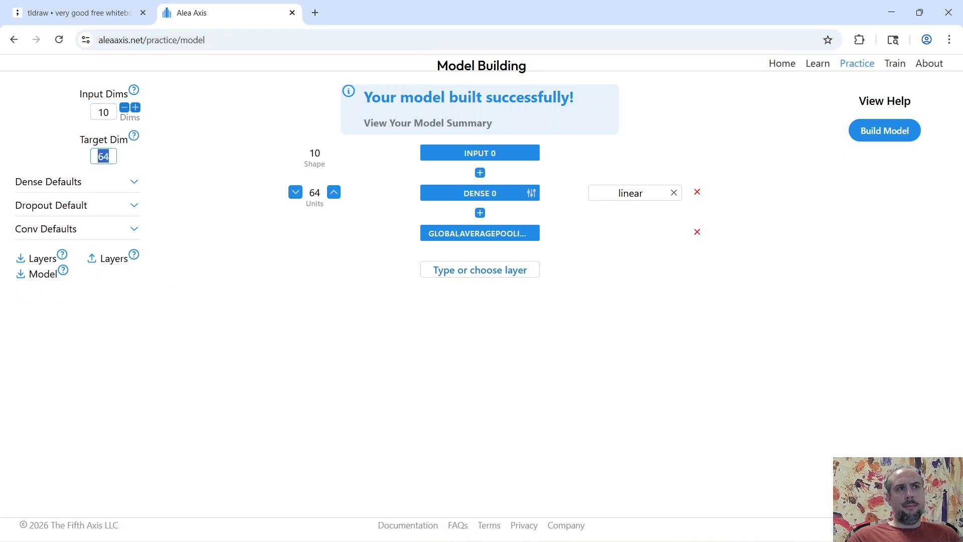
type("1")
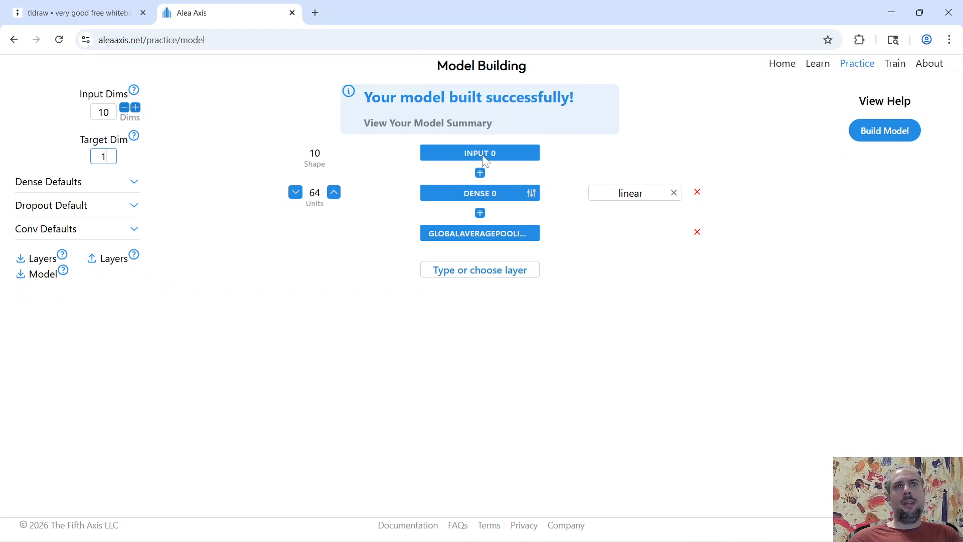
- Remove the existing Dense and global average pooling layers and add a new Dense layer with linear activation
left_click(698, 189)
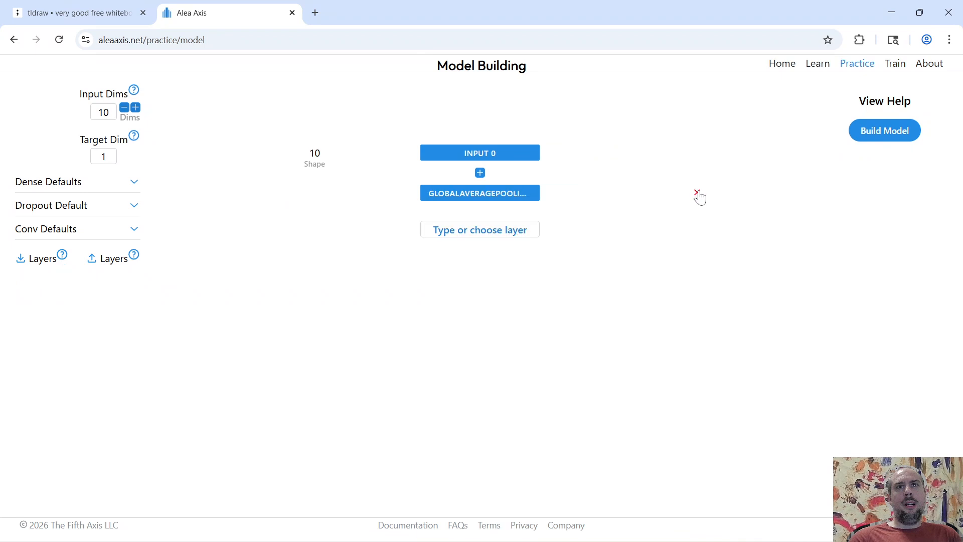
left_click(698, 194)
left_click(481, 190)
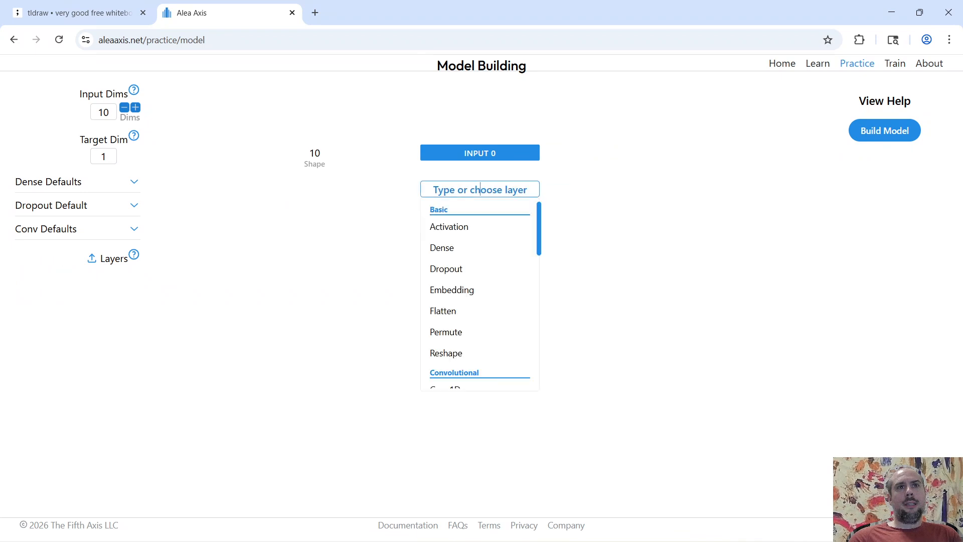
left_click(454, 248)
left_click(635, 193)
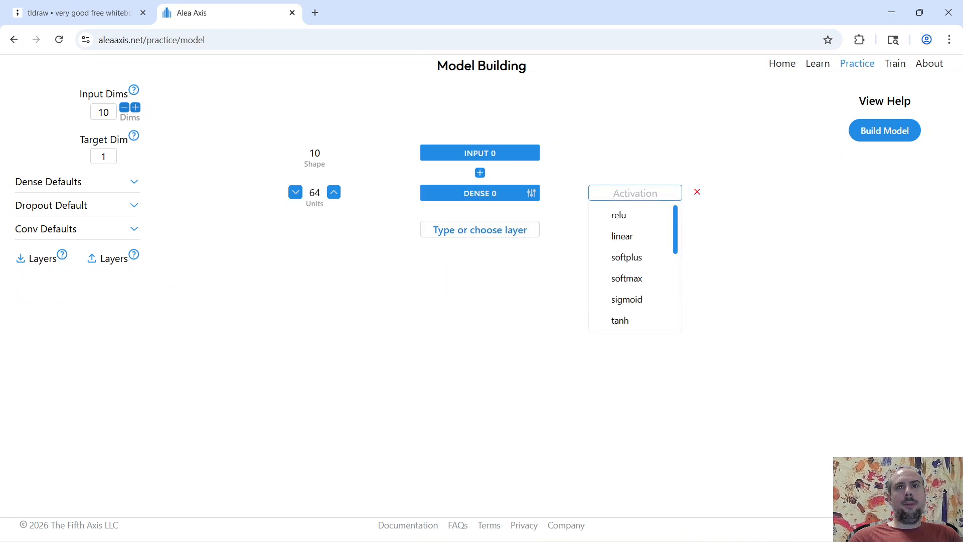
left_click(638, 234)
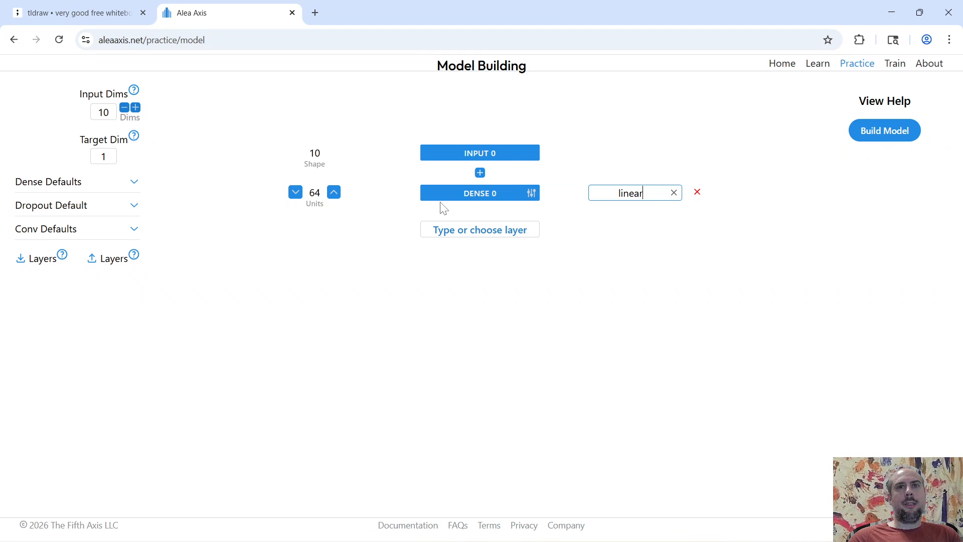
- Lower the Dense layer's units to 1
left_click(296, 192)
left_click(296, 192)
left_click(296, 192)
left_click(296, 193)
left_click(296, 193)
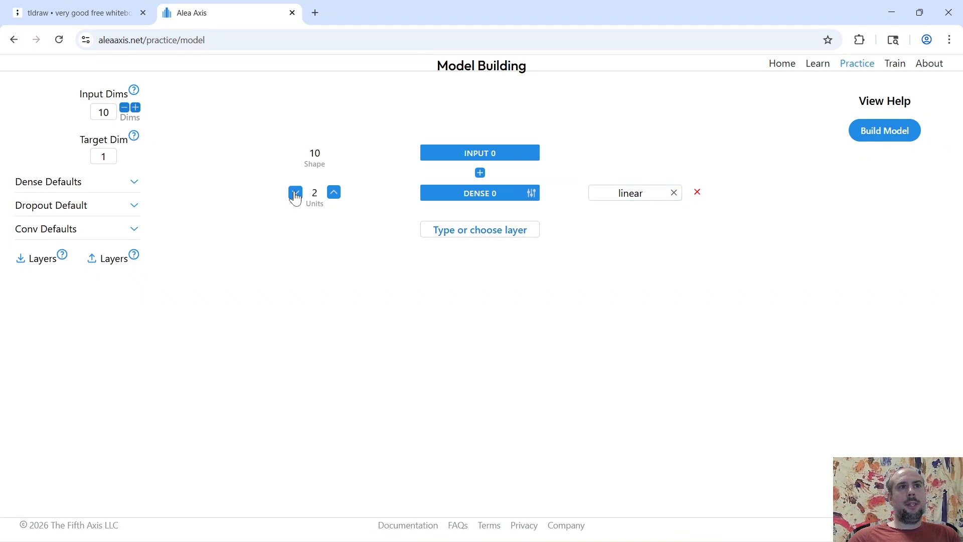
left_click(295, 192)
- Build the single-unit Dense model, examine its parameter count in the summary, and return to the layers
left_click(860, 136)
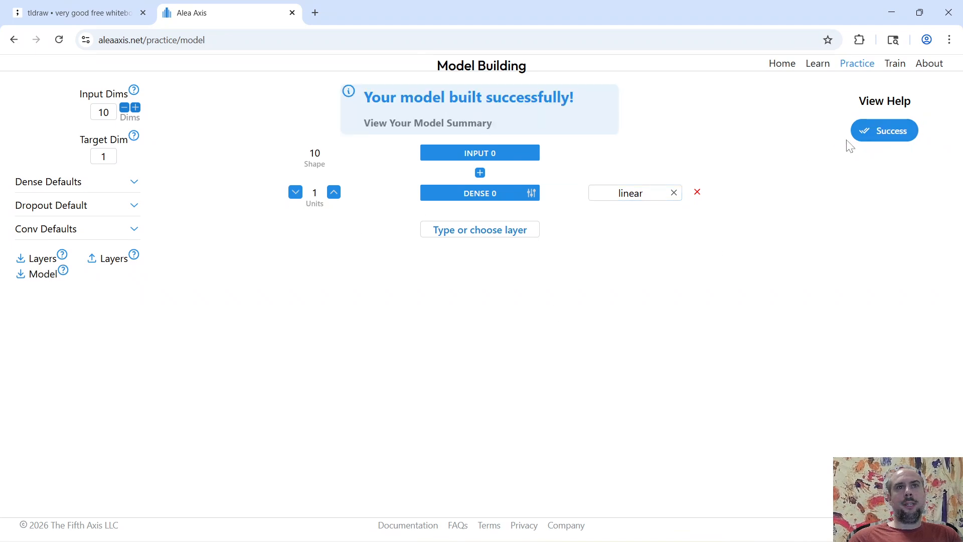
left_click(409, 124)
double_click(671, 215)
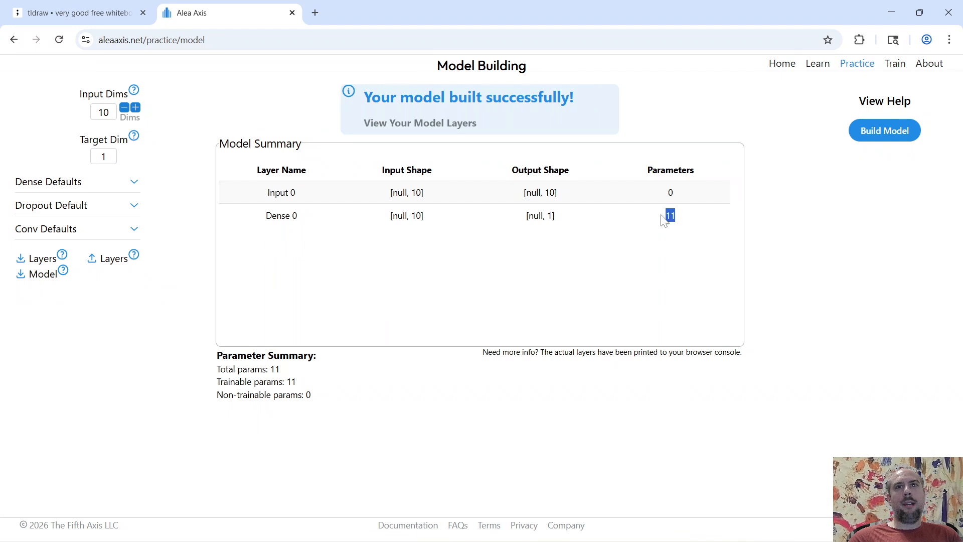
left_click(424, 127)
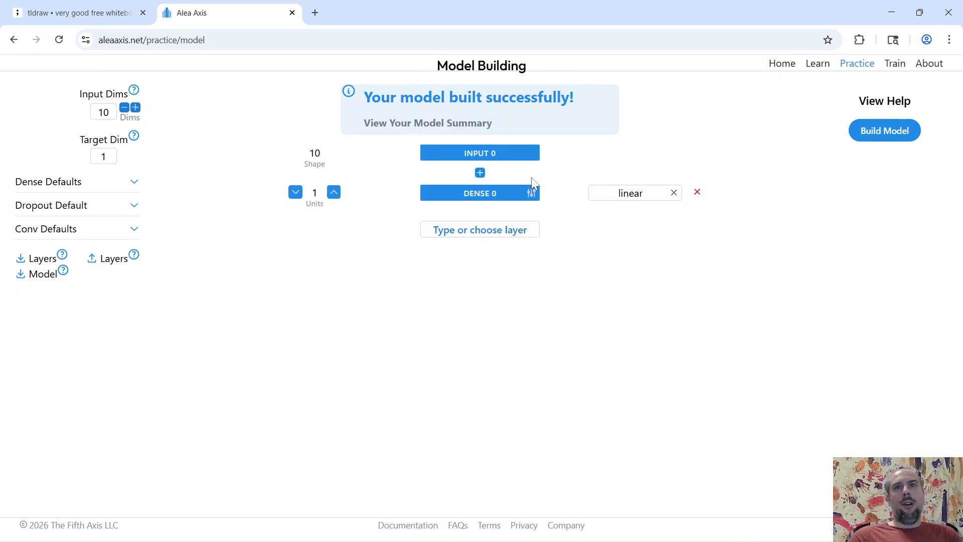
- Remove the Dense layer and add a Reshape layer after the input
left_click(697, 192)
left_click(497, 190)
scroll(496, 289, "down", 1)
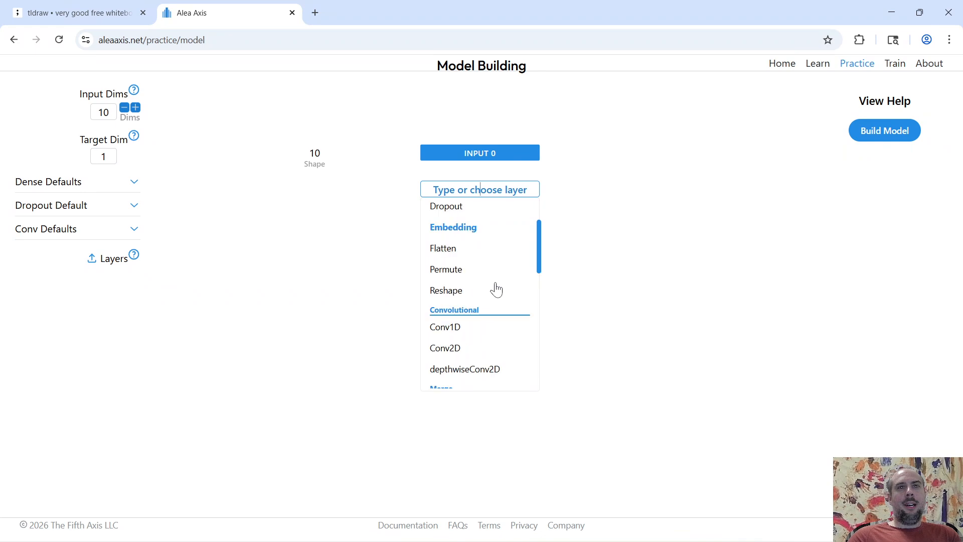
left_click(447, 291)
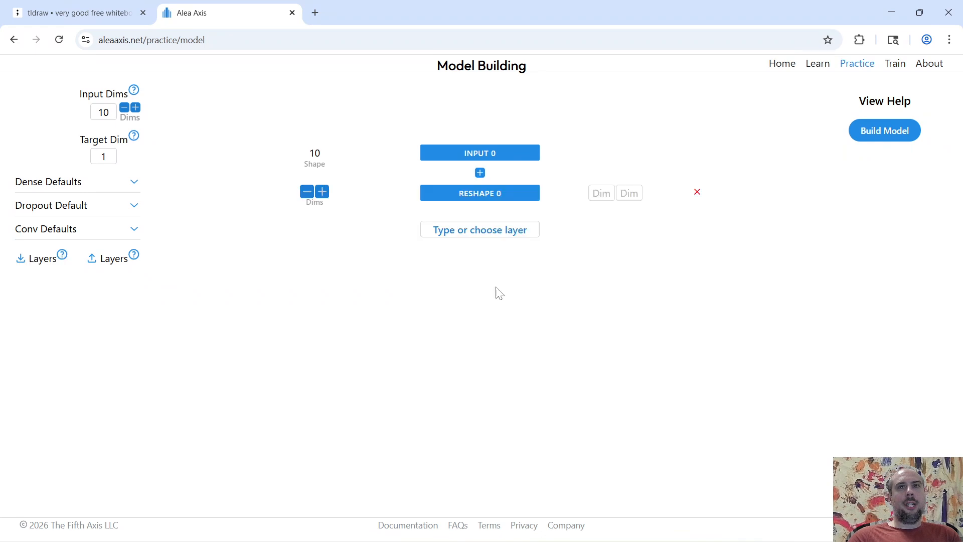
- Set the Reshape layer's dimensions to 1 and 10
left_click(602, 193)
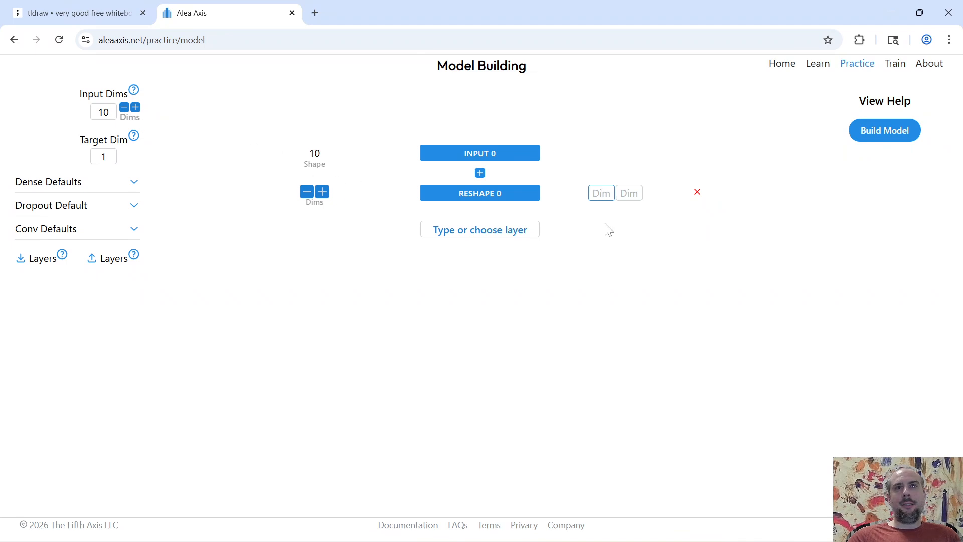
type("1")
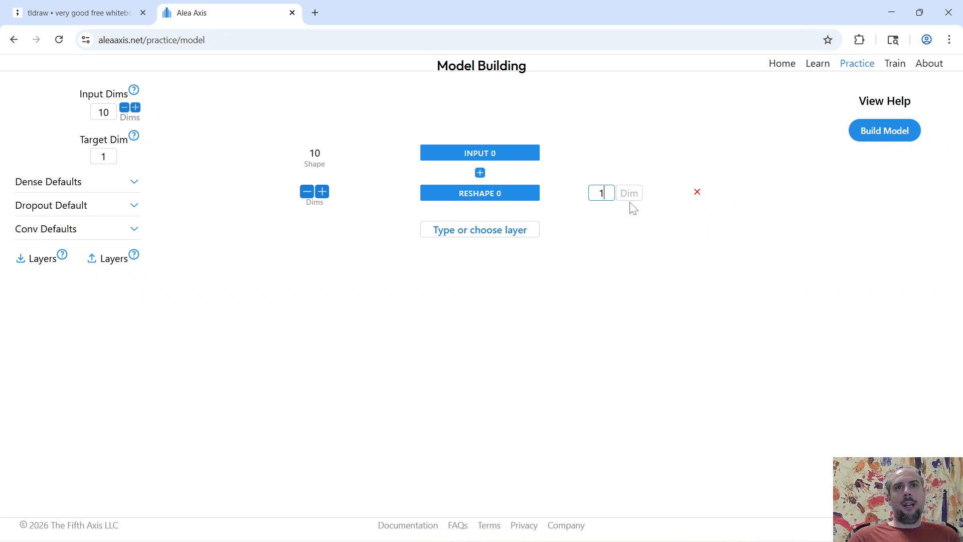
left_click(630, 195)
type("10")
left_click(629, 217)
- Add a Conv1D layer after the Reshape layer with kernel 1 and stride 1
left_click(480, 230)
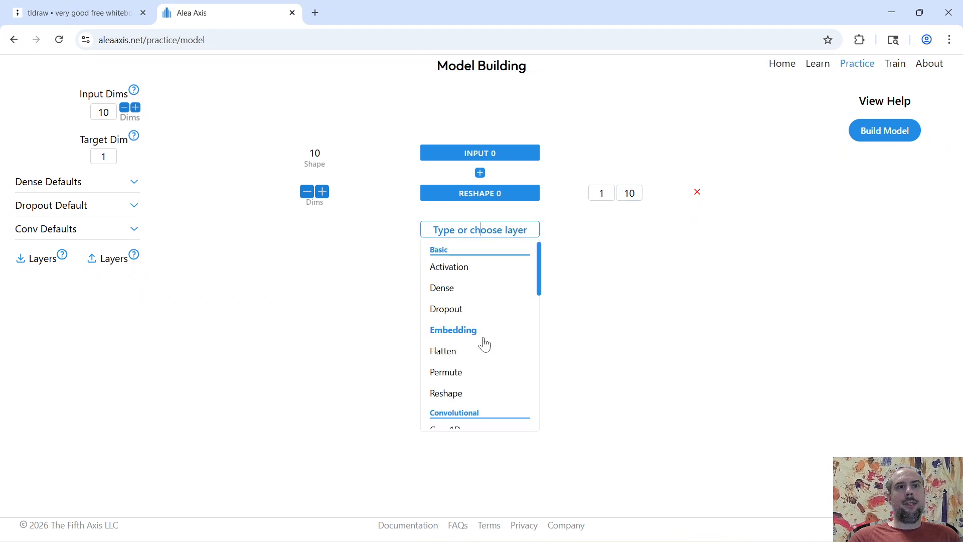
scroll(483, 346, "down", 1)
left_click(484, 372)
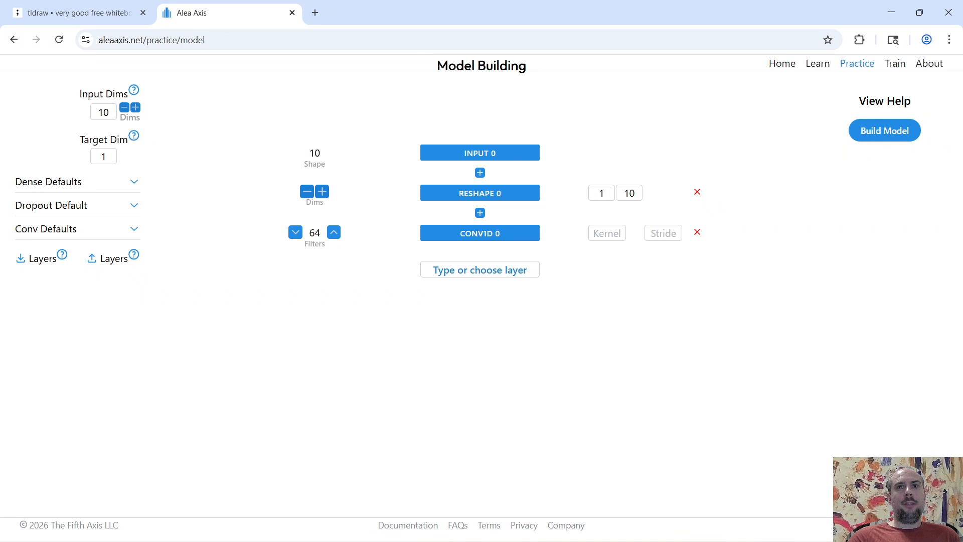
left_click(612, 233)
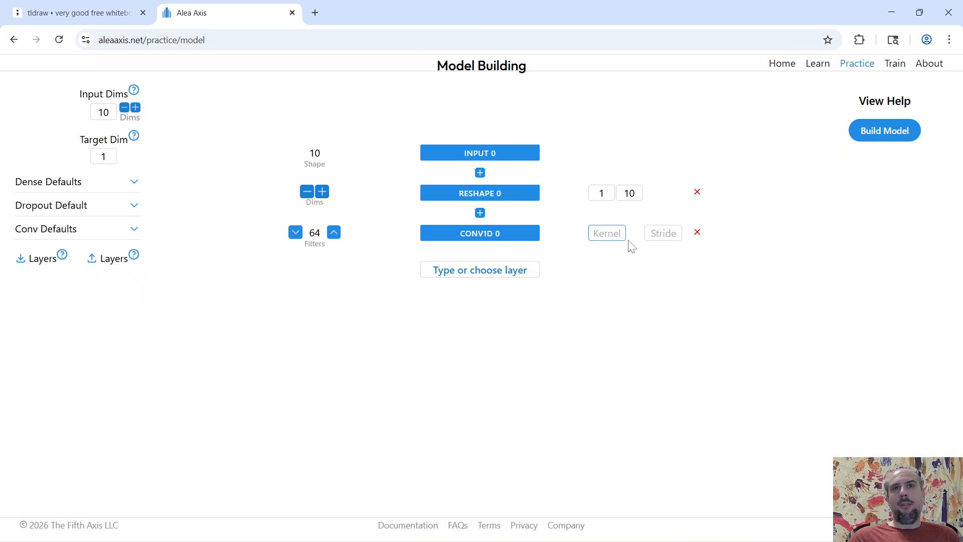
type("1")
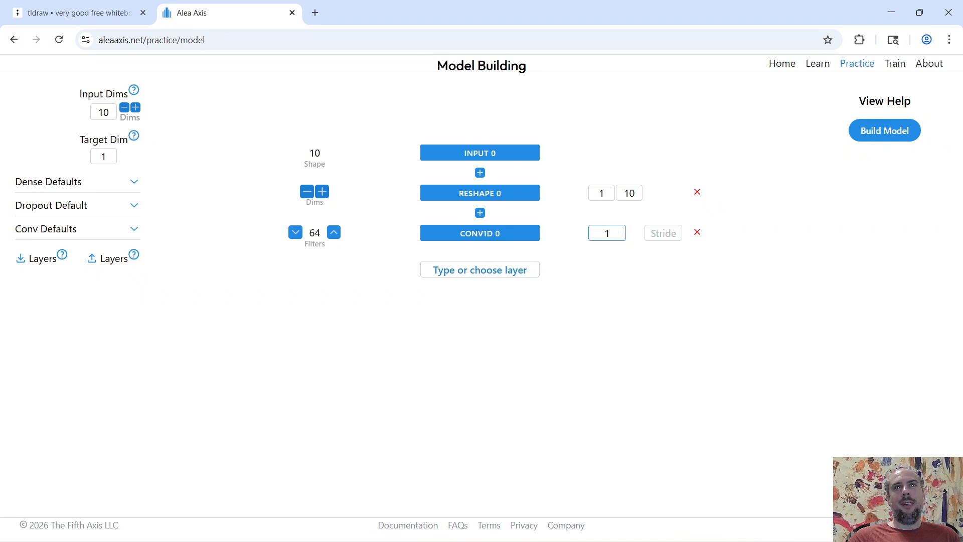
key("Tab")
type("1")
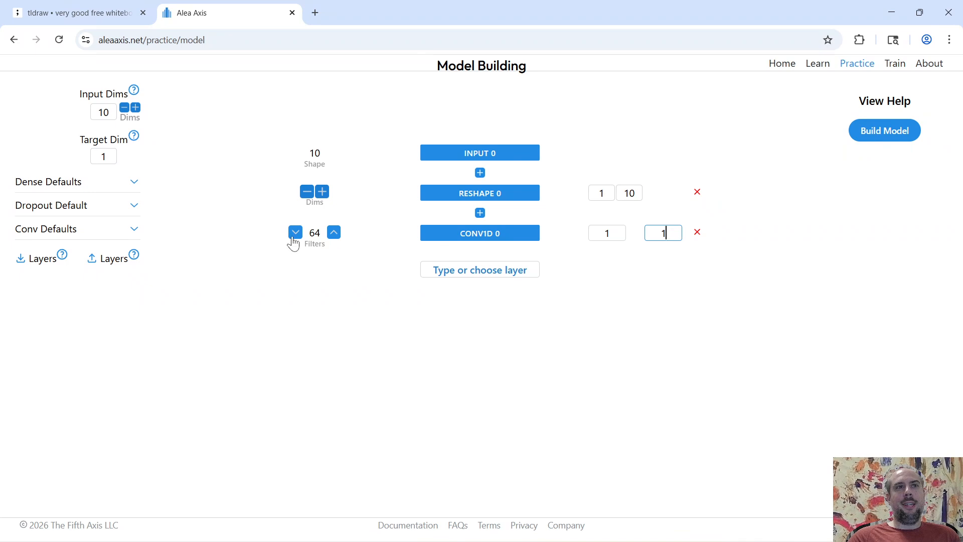
- Set the Conv1D layer's filter count to 1 and try to build the model
double_click(315, 232)
type("1")
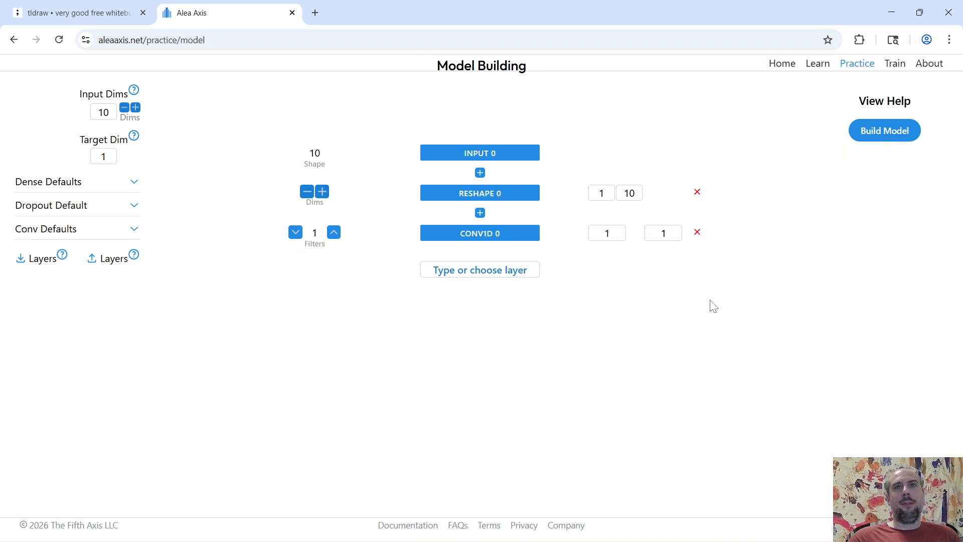
left_click(899, 140)
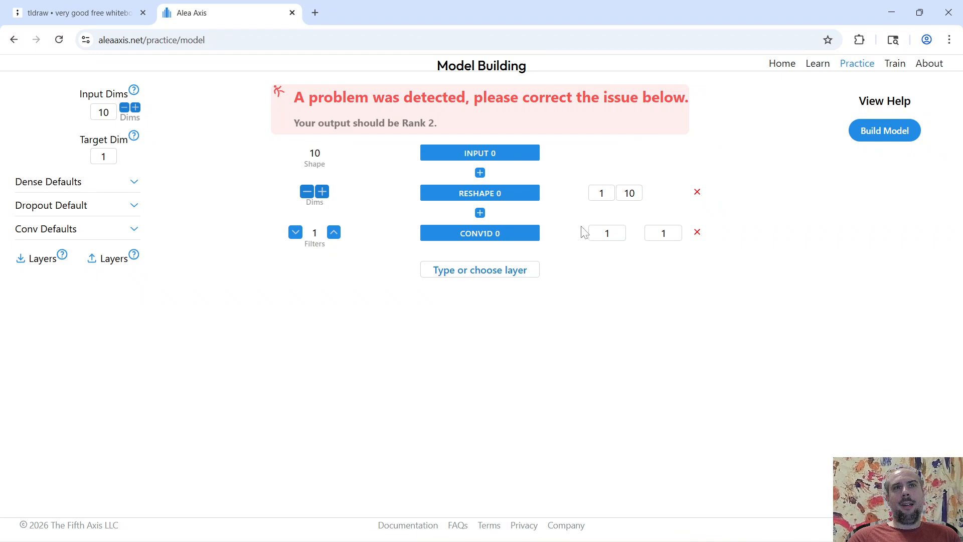
- Add a Flatten layer after the Conv1D layer
left_click(522, 270)
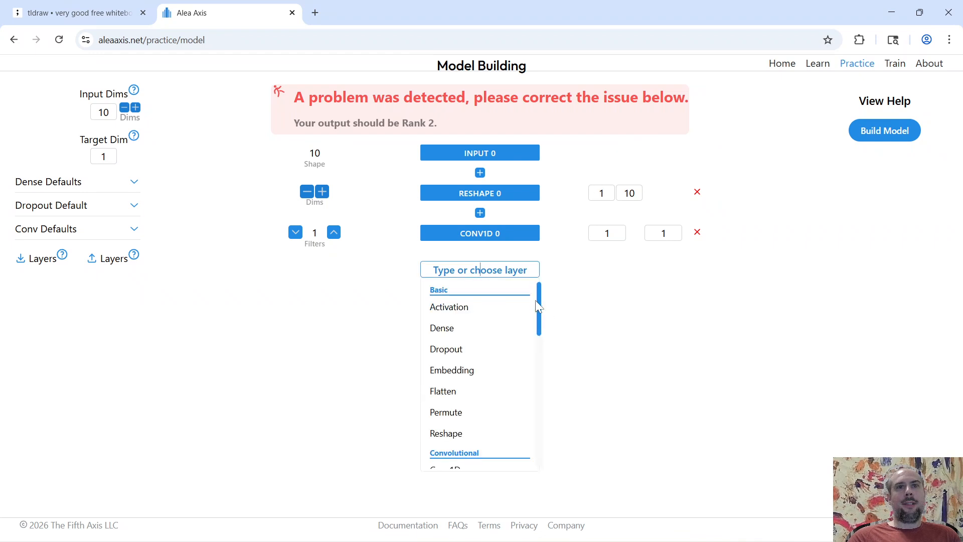
left_click_drag(538, 294, 537, 405)
scroll(518, 408, "down", 1)
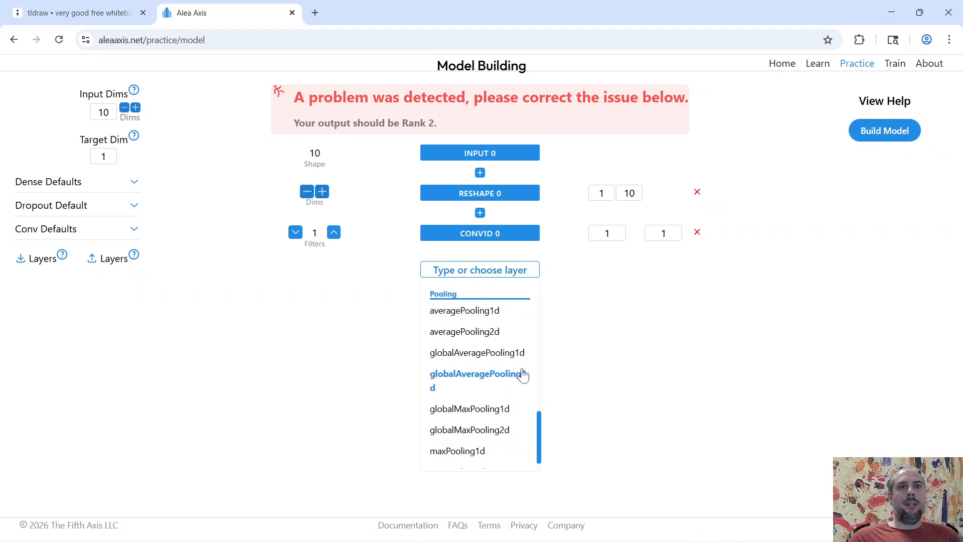
scroll(519, 373, "up", 5)
scroll(530, 369, "up", 4)
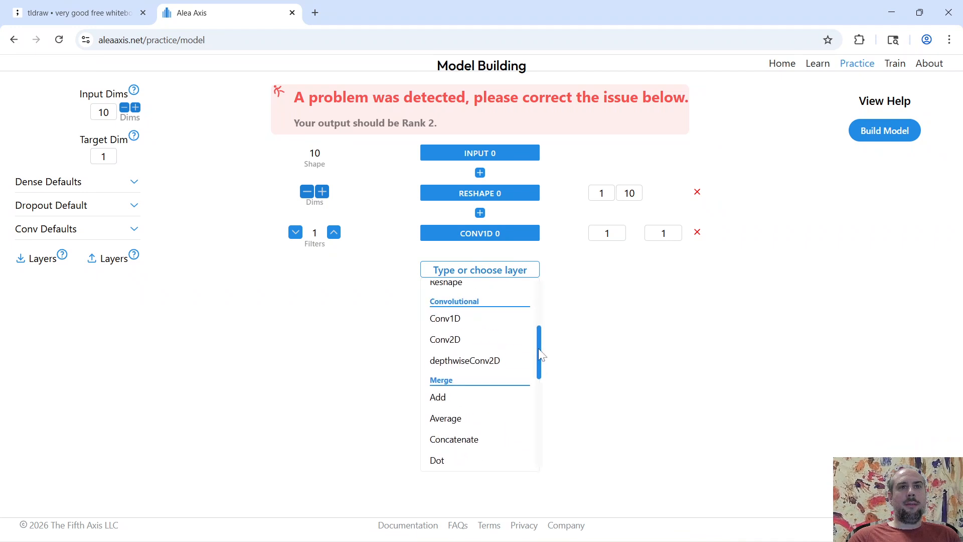
left_click(490, 329)
- Build the Reshape, Conv1D and Flatten model and examine the Conv1D layer's parameter count in the summary
left_click(873, 132)
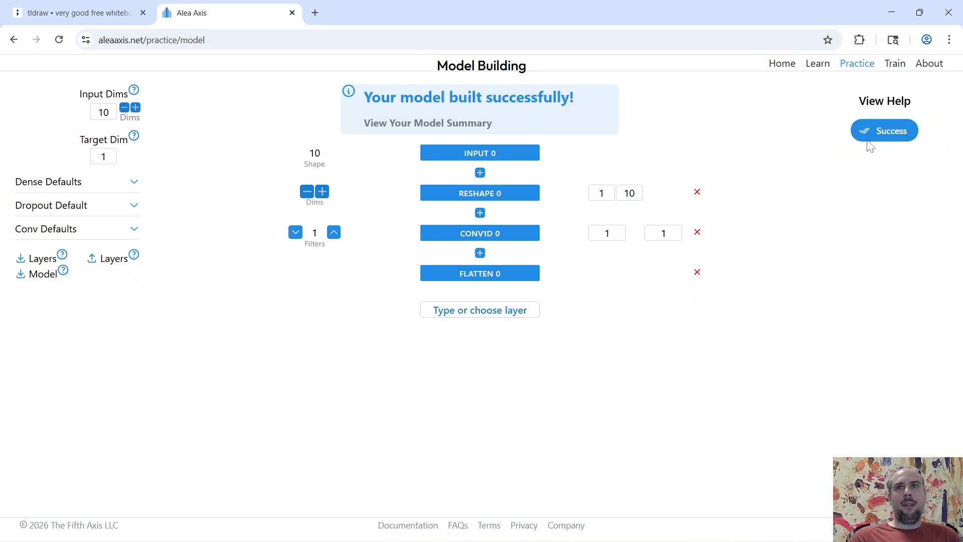
left_click(493, 125)
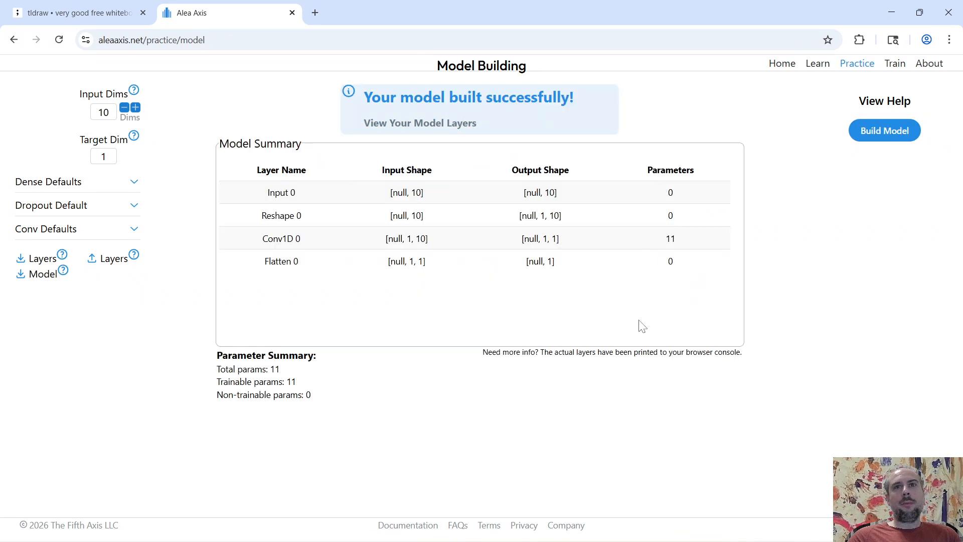
left_click_drag(690, 241, 653, 241)
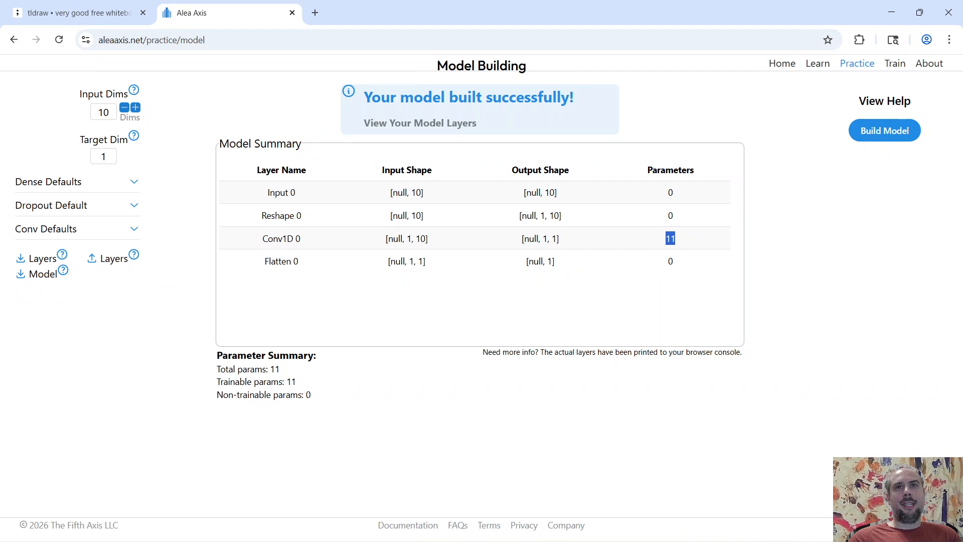
- Switch to tldraw and slide the blue rectangle down inside the large rectangle, across to its lower-right corner, and back to its upper-left corner
left_click(106, 22)
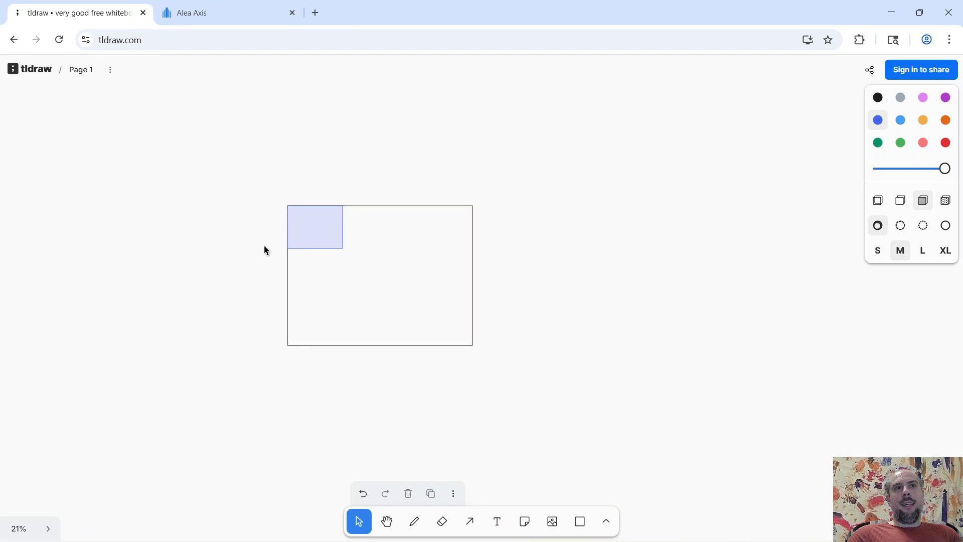
left_click(311, 232)
left_click_drag(310, 231, 311, 313)
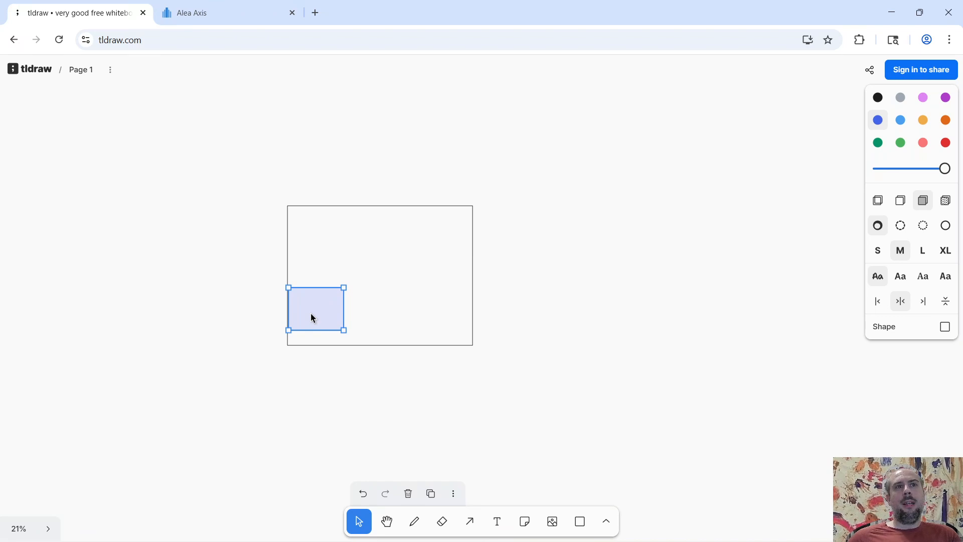
left_click_drag(311, 314, 439, 314)
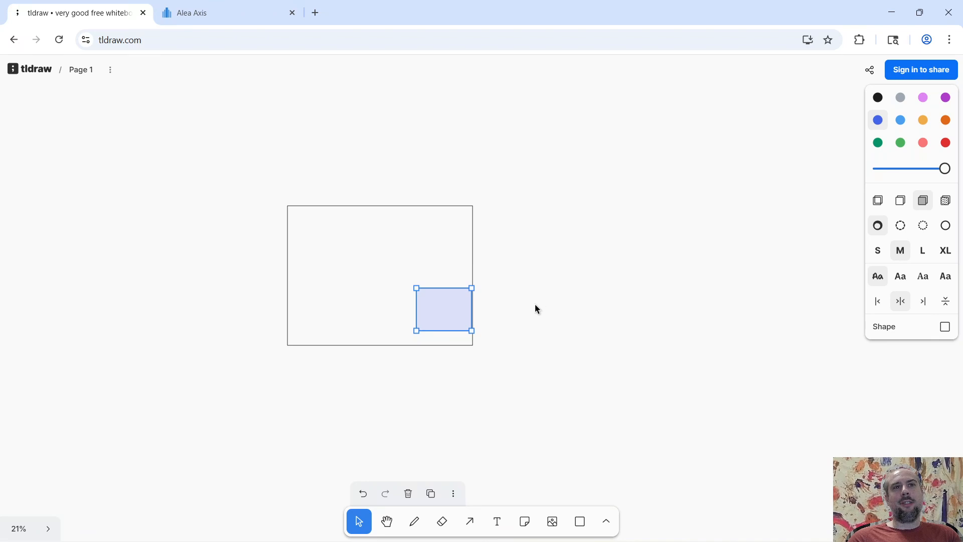
mouse_move(456, 319)
left_mouse_down()
mouse_move(376, 333)
mouse_move(326, 329)
mouse_move(457, 328)
left_mouse_up()
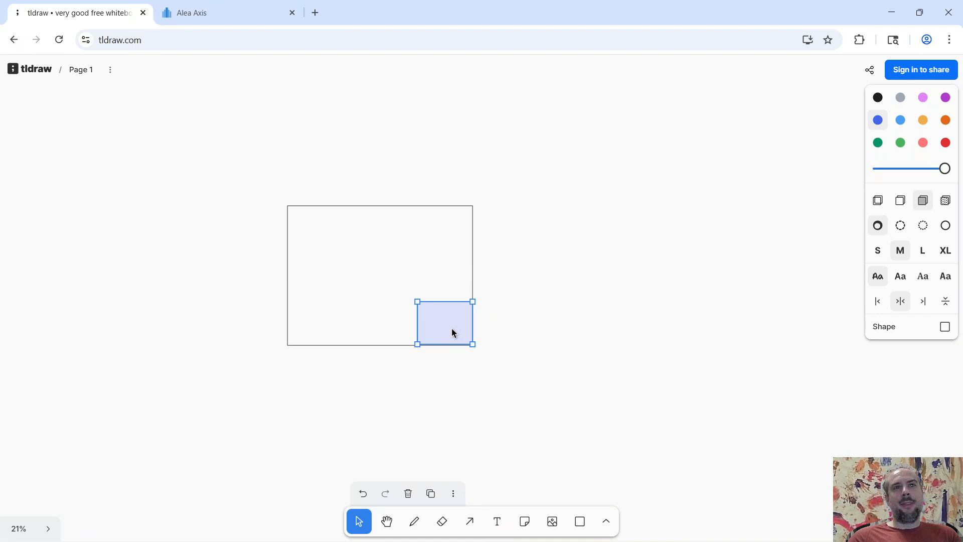
left_click_drag(454, 330, 325, 233)
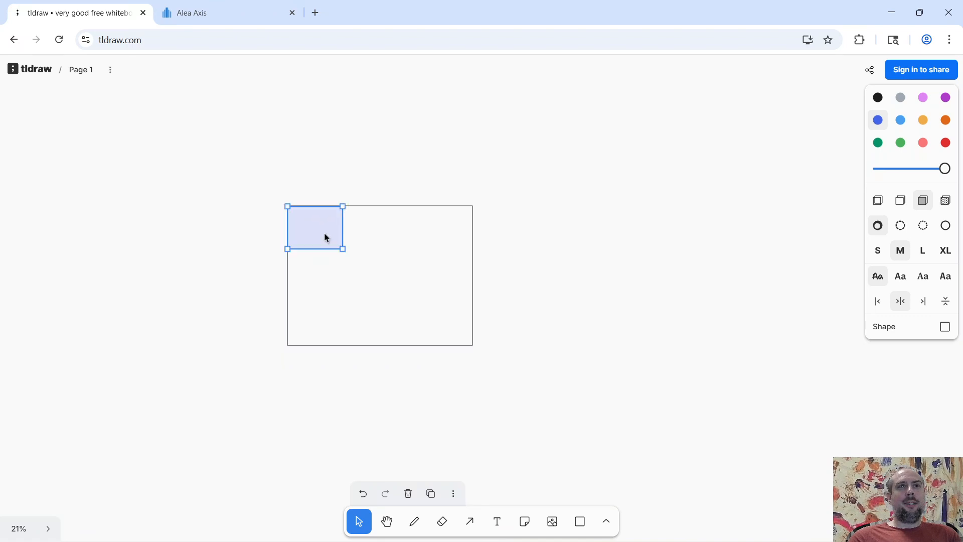